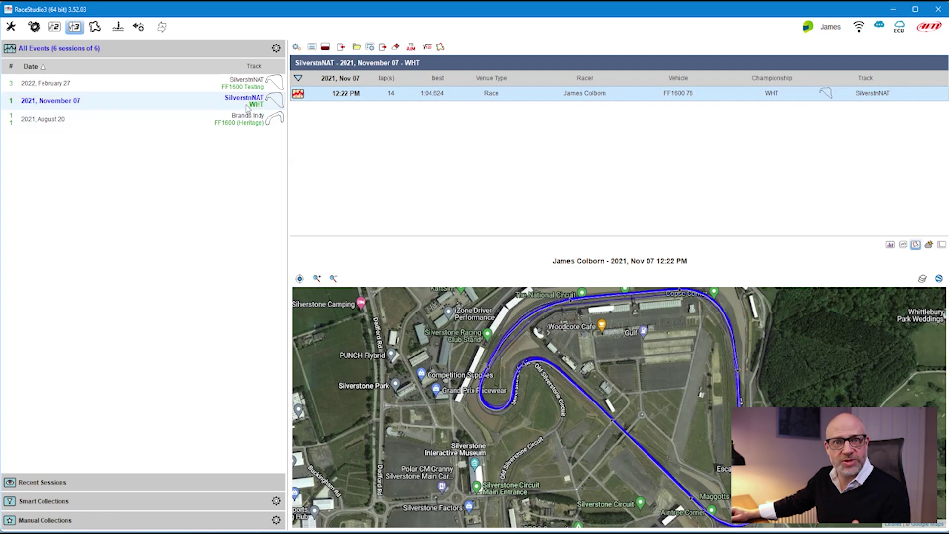
Step: Open the 9:15 AM Brands Indy session of 2021, August 20 for analysis and close its Split Times Report
left_click(221, 123)
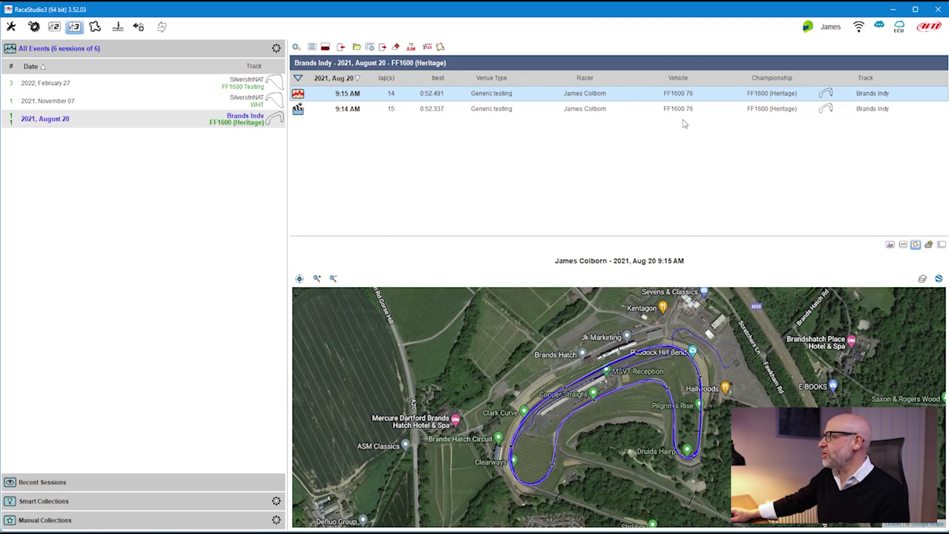
double_click(612, 98)
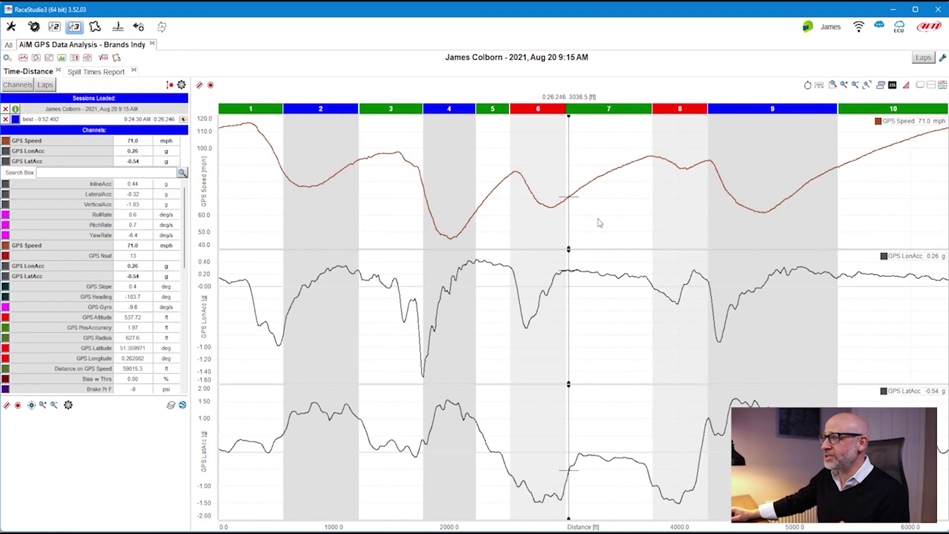
left_click(133, 70)
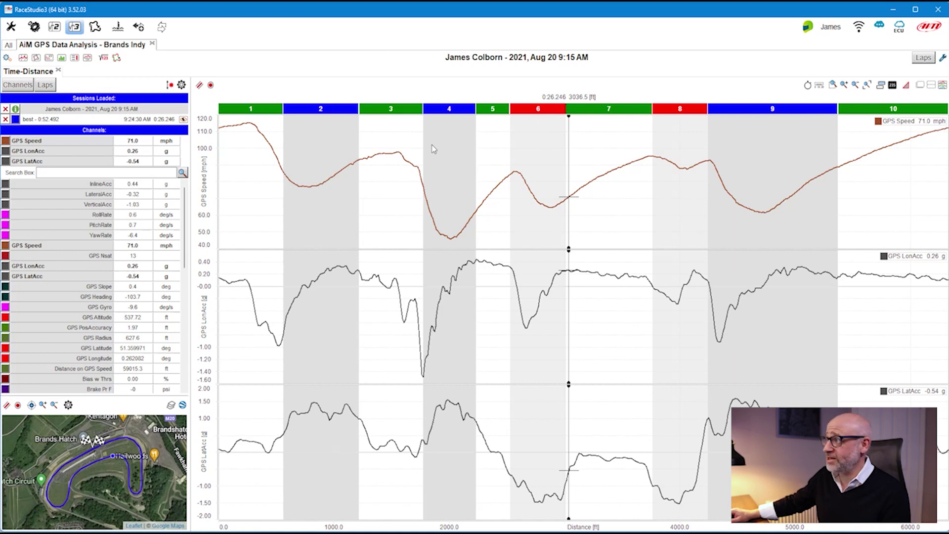
left_click(533, 157)
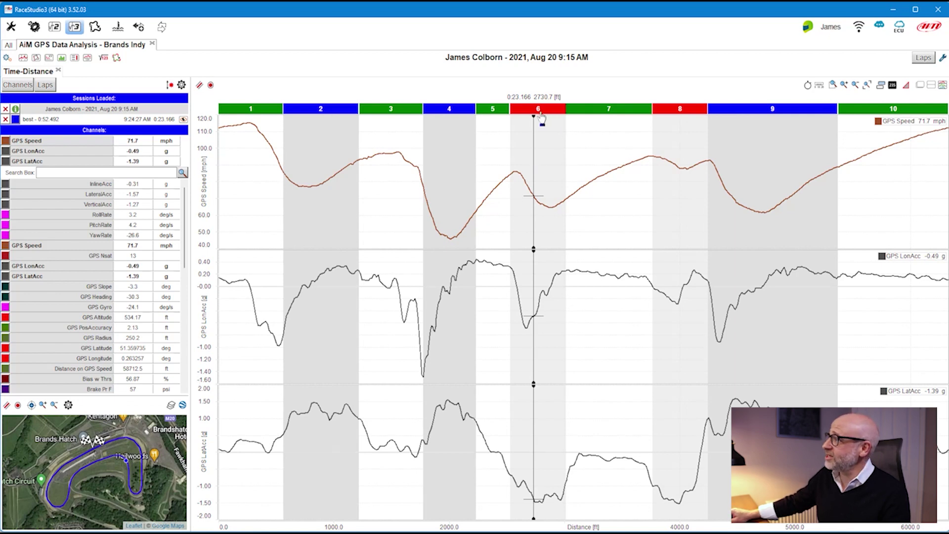
left_click(450, 143)
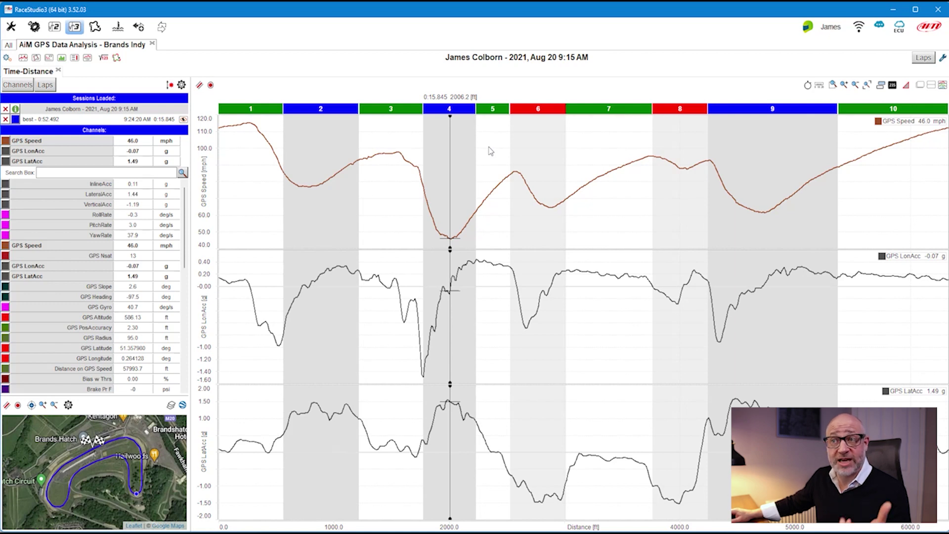
Step: Clone the Brands Indy - RS3 Splits division under the name "Brands Indy - Custom Splits"
left_click(116, 59)
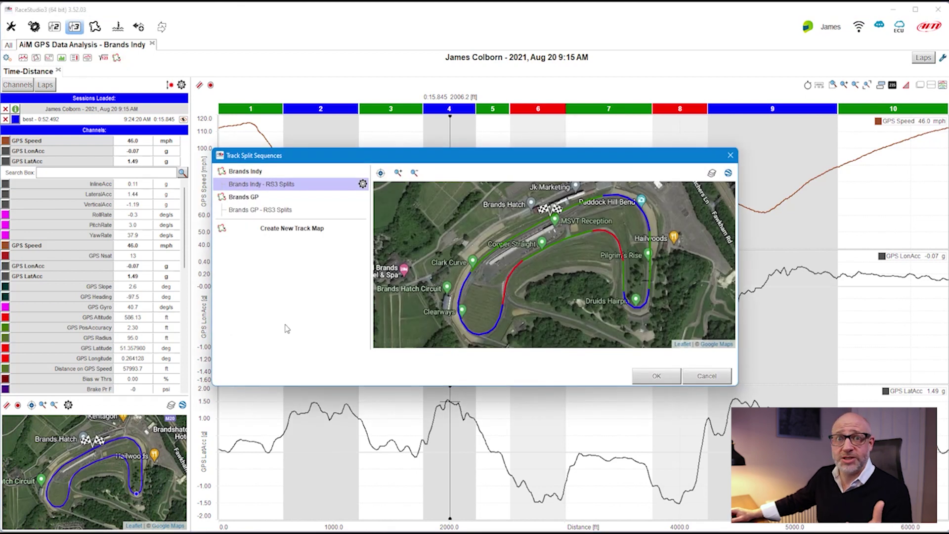
left_click(363, 185)
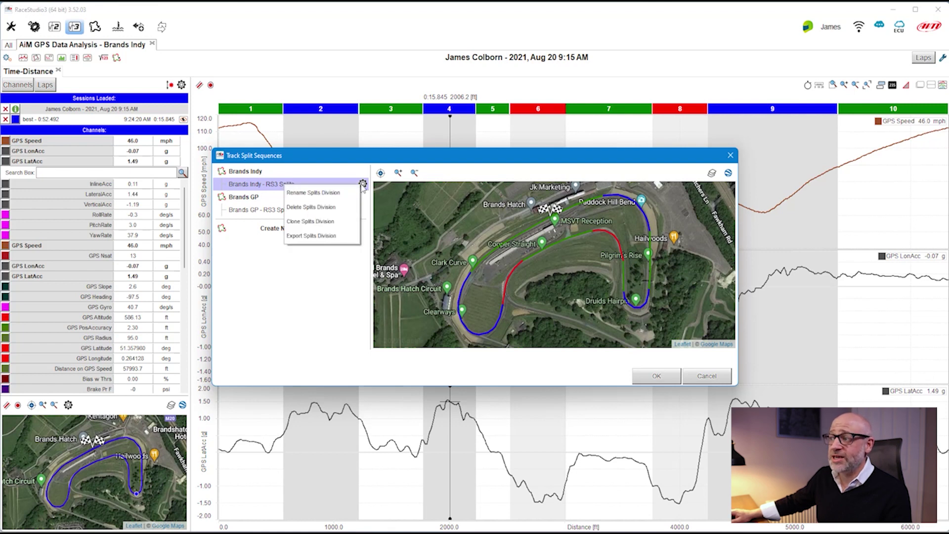
left_click(308, 221)
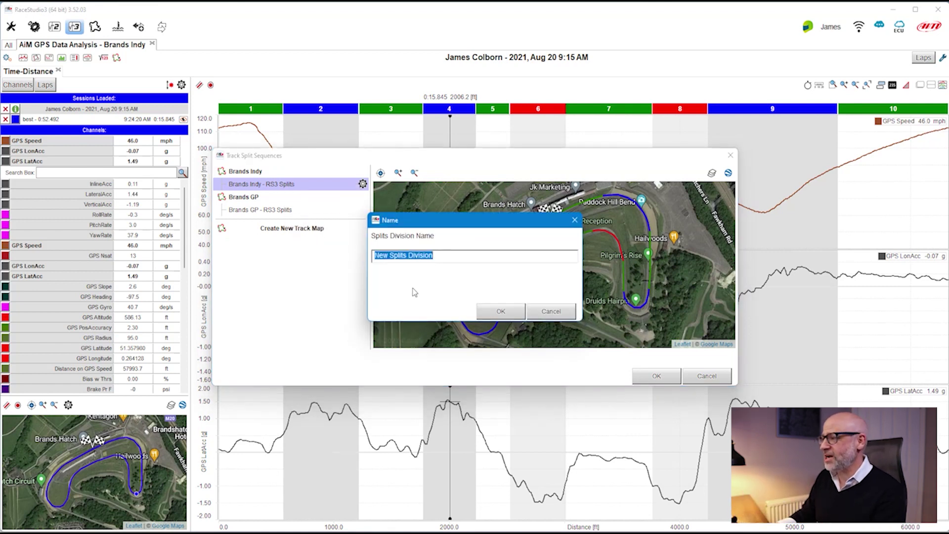
type("Brands ")
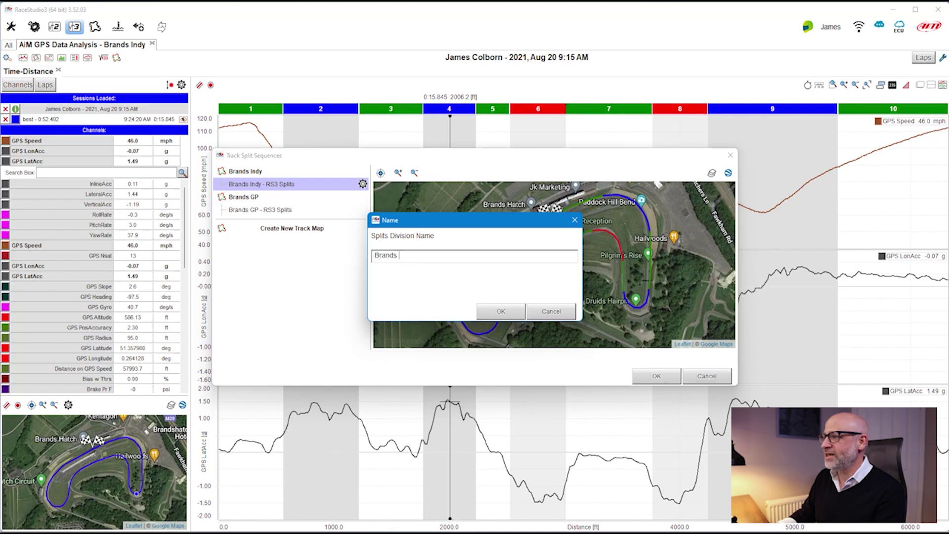
type("Indy - Custom View")
key("BackSpace")
key("BackSpace")
key("BackSpace")
key("BackSpace")
type("S")
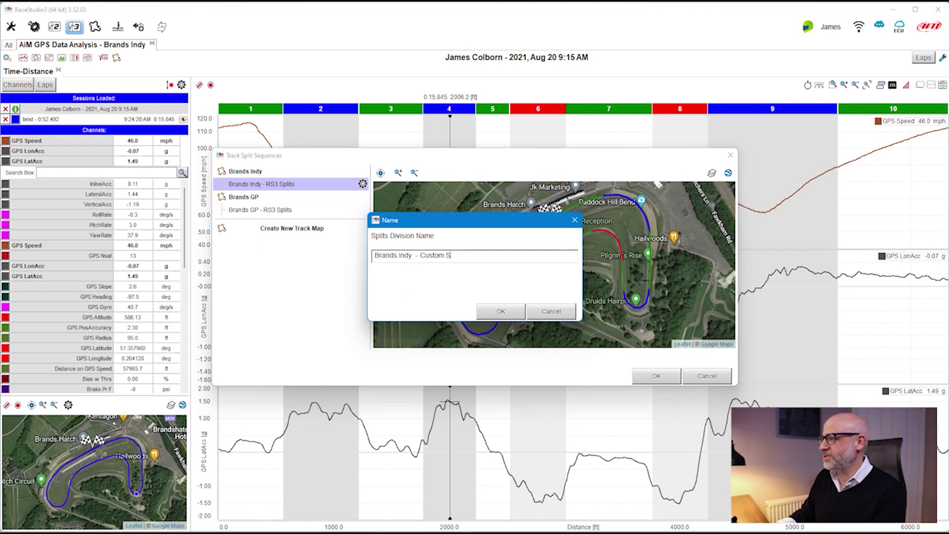
type("plits")
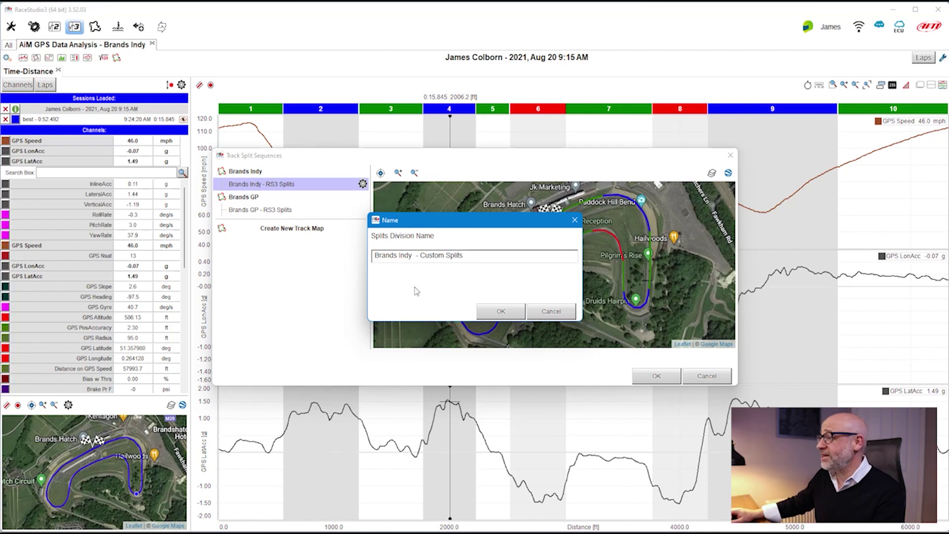
left_click(499, 311)
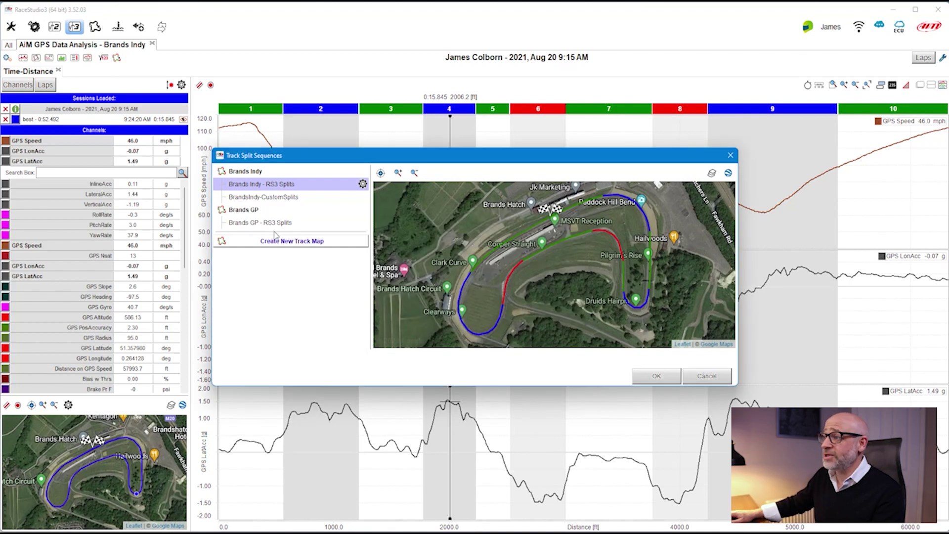
Step: Compare the original and cloned splits divisions, then apply BrandsIndy-CustomSplits to this session and all sessions run on the same day
left_click(262, 196)
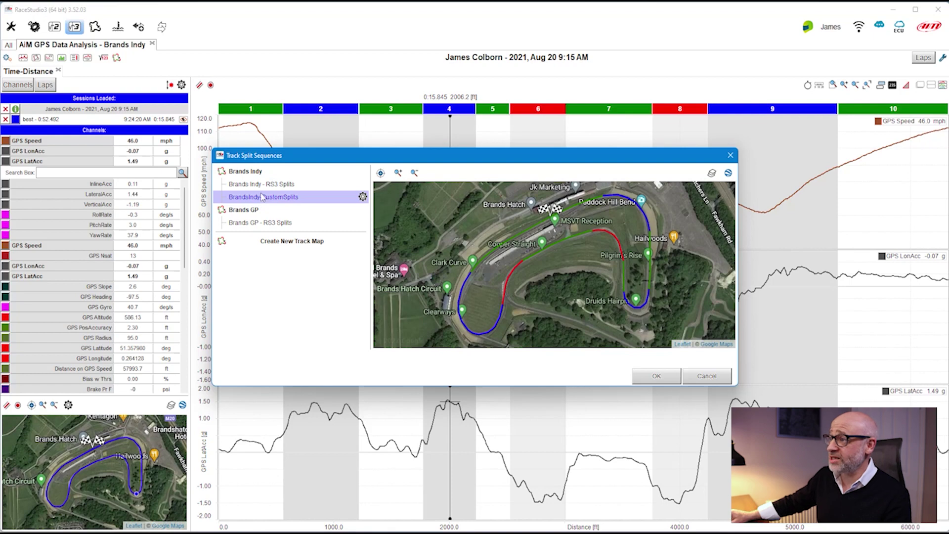
left_click(267, 185)
left_click(266, 198)
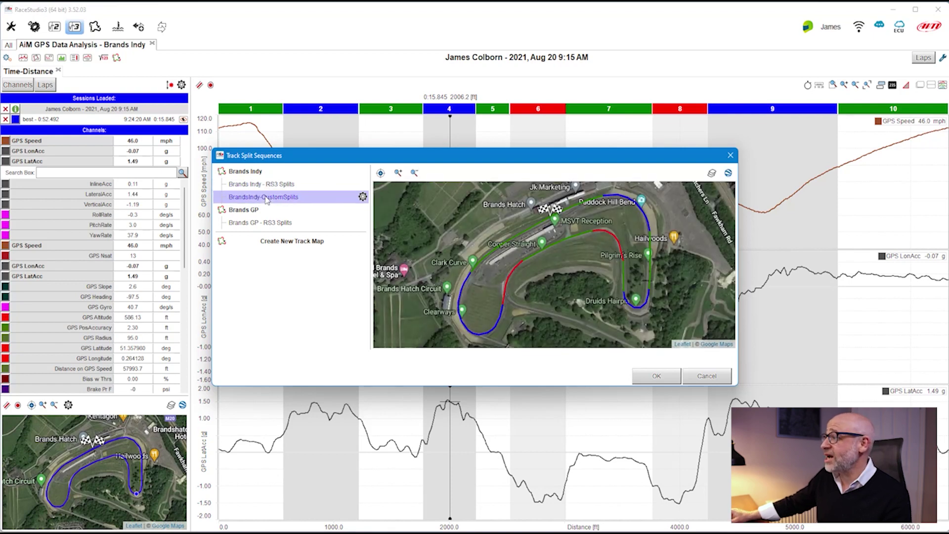
left_click(267, 188)
left_click(270, 200)
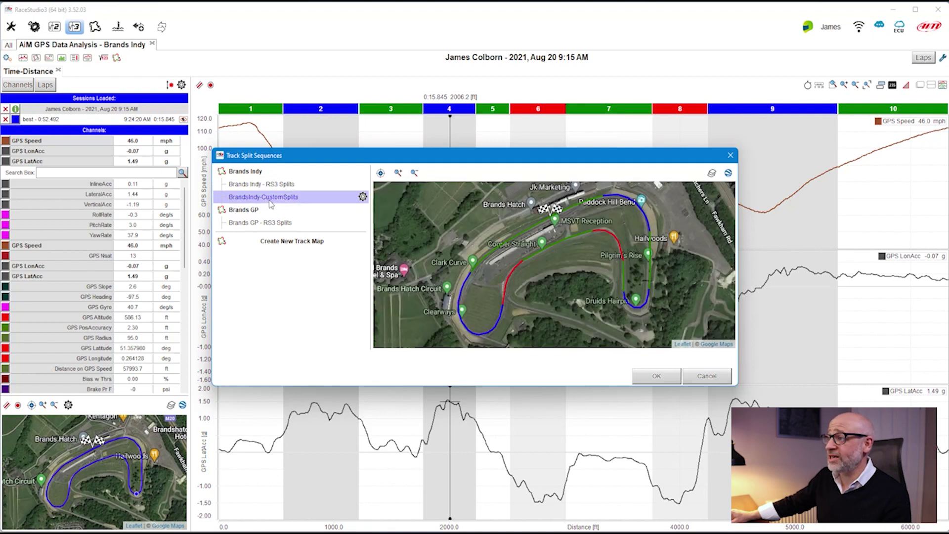
left_click(658, 377)
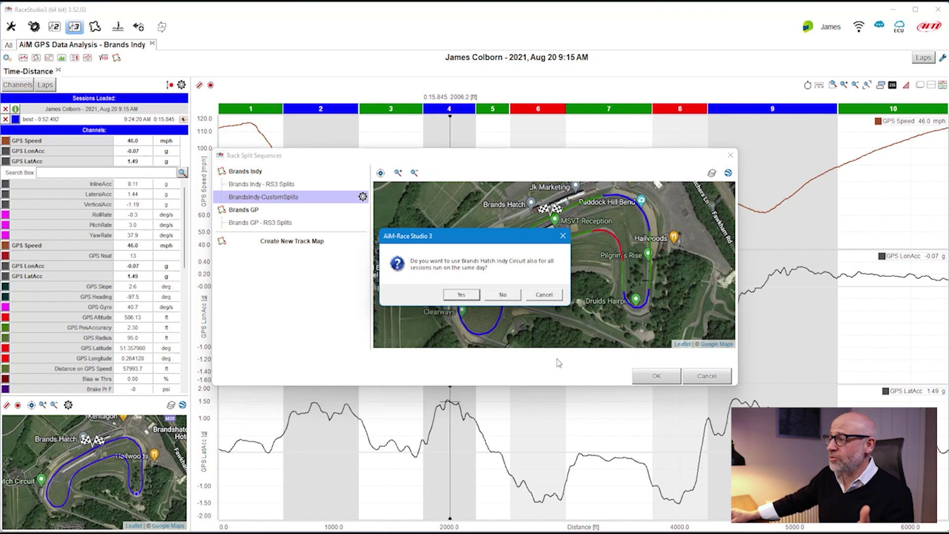
left_click(469, 295)
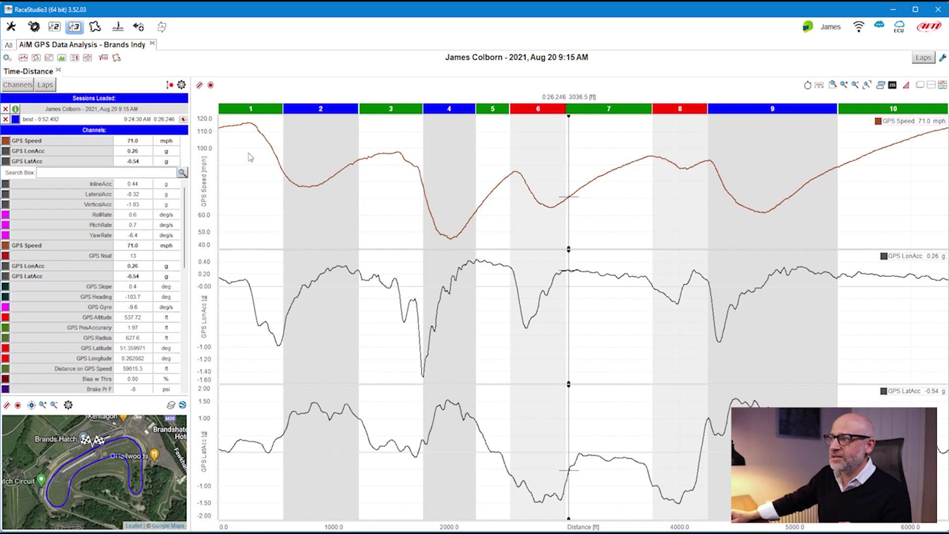
Step: Merge split 1 with the next split and shift the merged split's end back to about 1050 ft
right_click(257, 114)
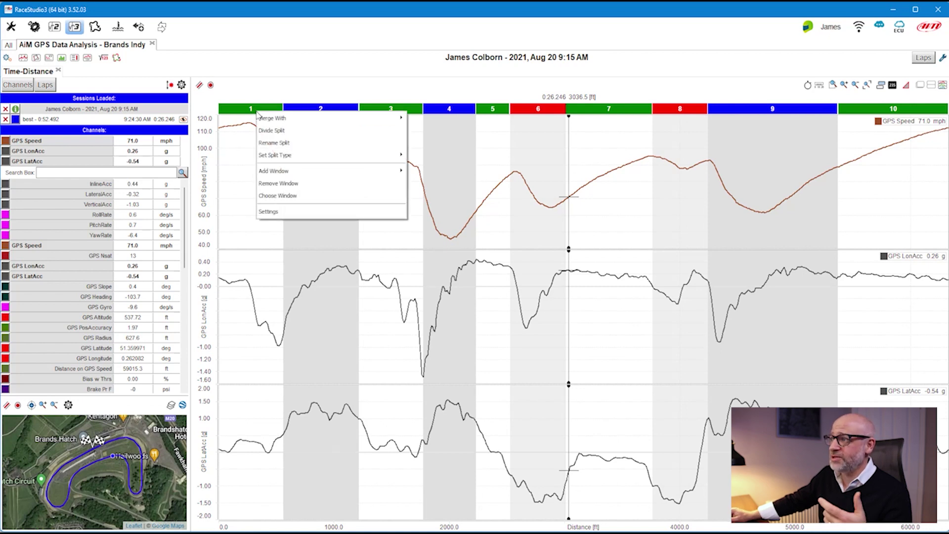
mouse_move(274, 120)
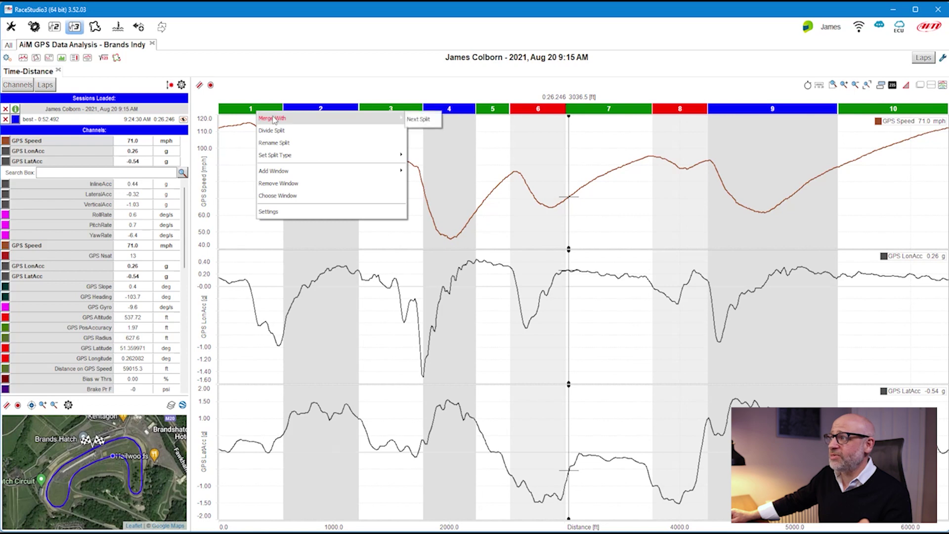
left_click(419, 119)
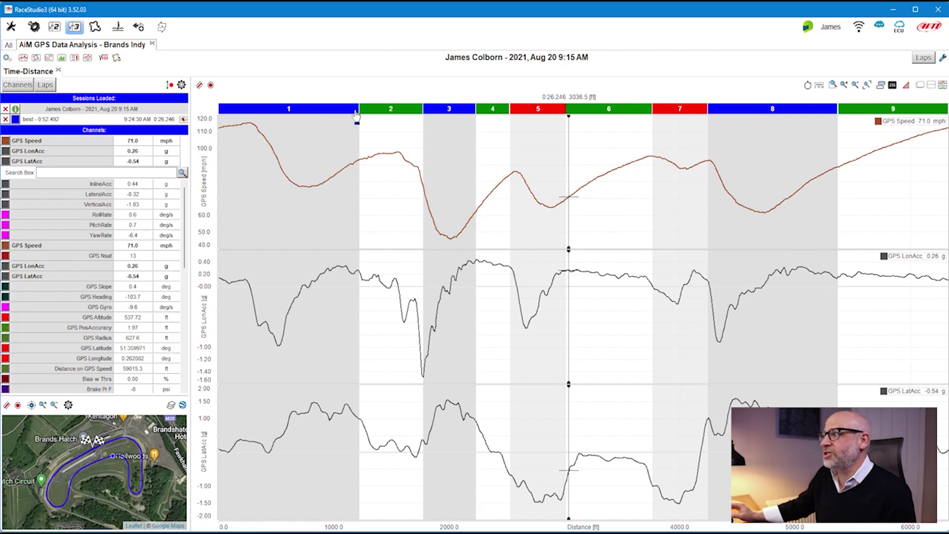
left_click_drag(356, 111, 340, 112)
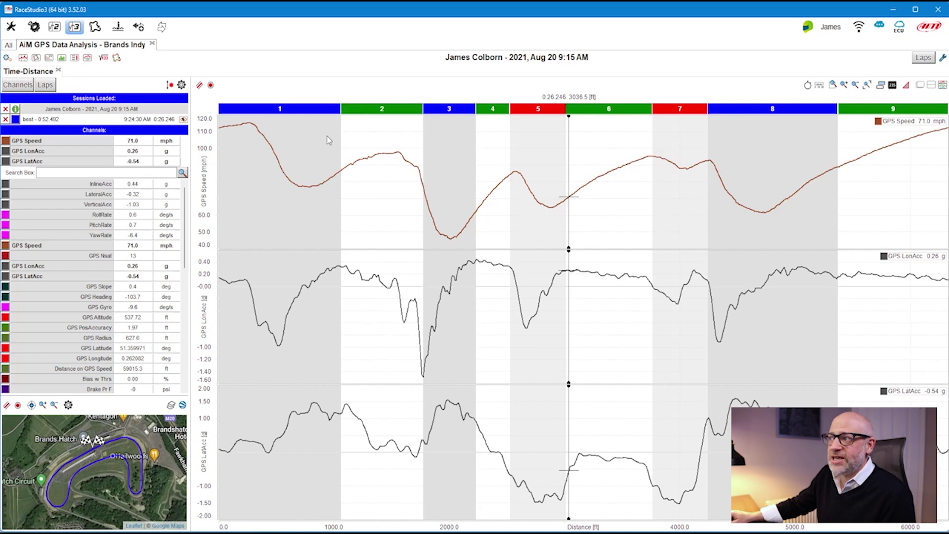
Step: Divide split 1 in two, then merge the resulting split 2 back with the previous split
right_click(296, 111)
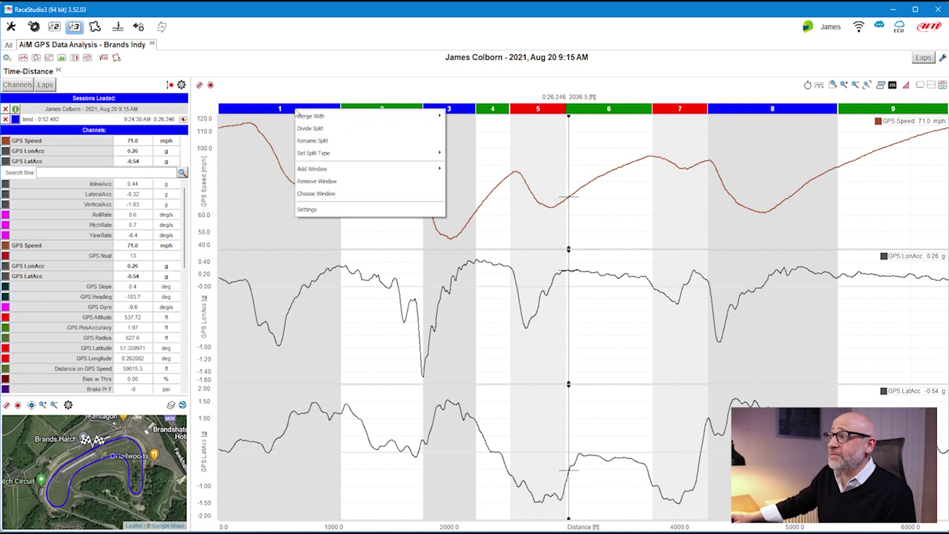
left_click(310, 128)
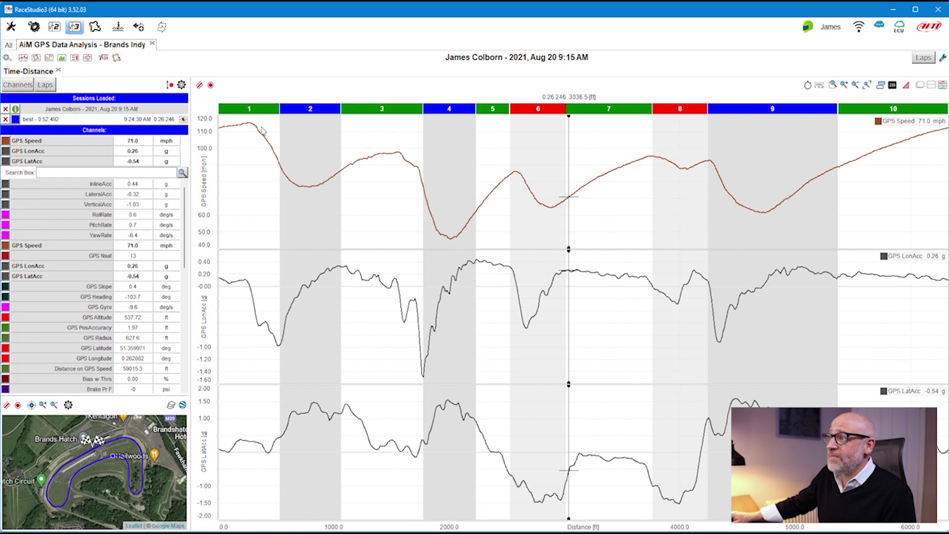
right_click(302, 111)
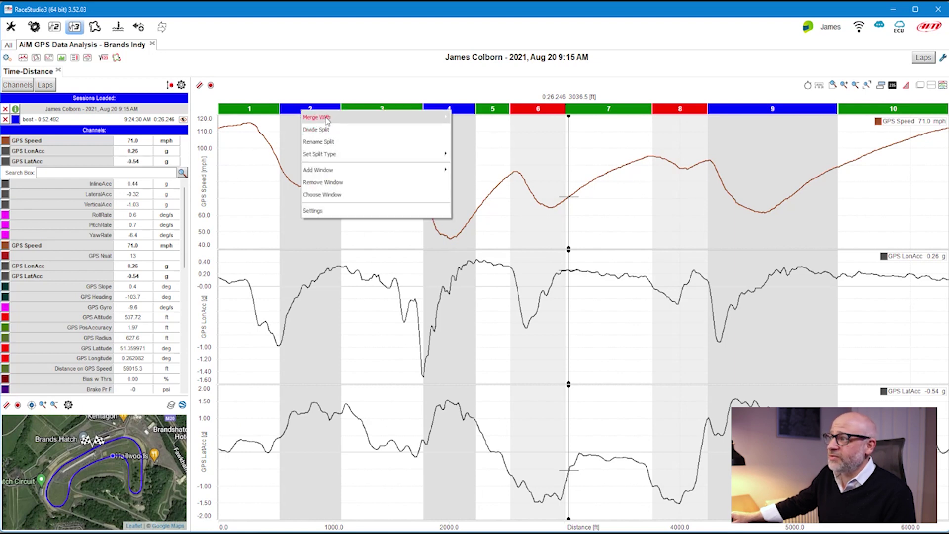
mouse_move(393, 119)
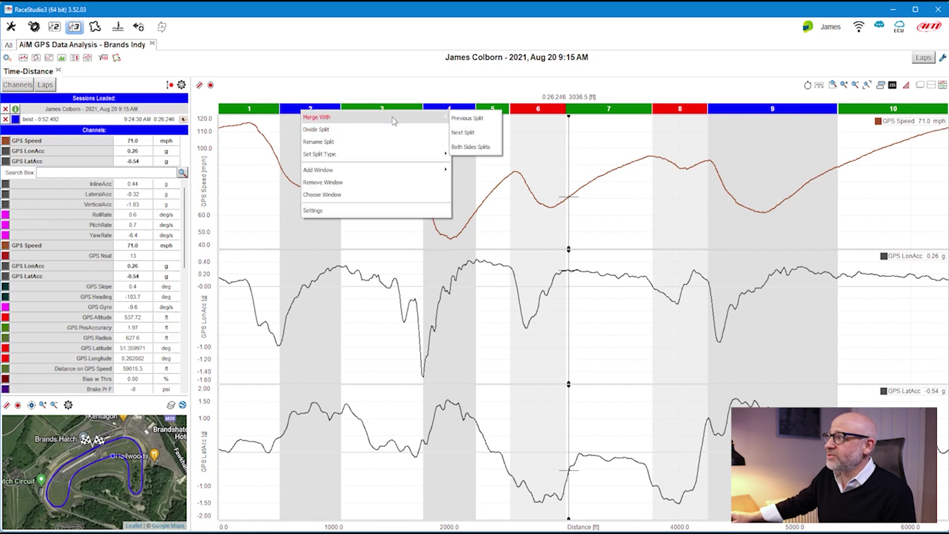
left_click(472, 119)
Step: Merge split 2 with the splits on both sides of it
right_click(394, 115)
mouse_move(484, 120)
left_click(556, 148)
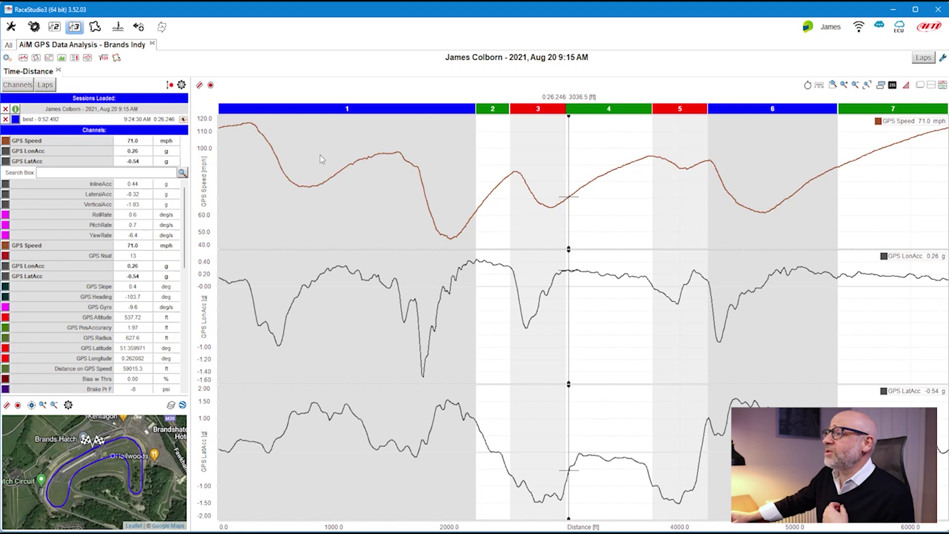
Step: Divide the merged split 1 and move the boundary between its halves back to the cursor at about 857 ft
left_click(317, 114)
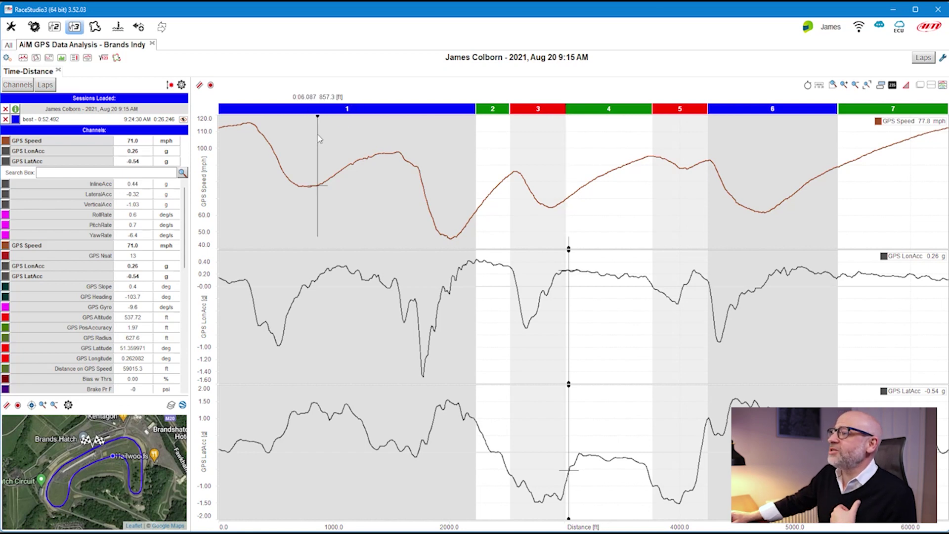
right_click(319, 115)
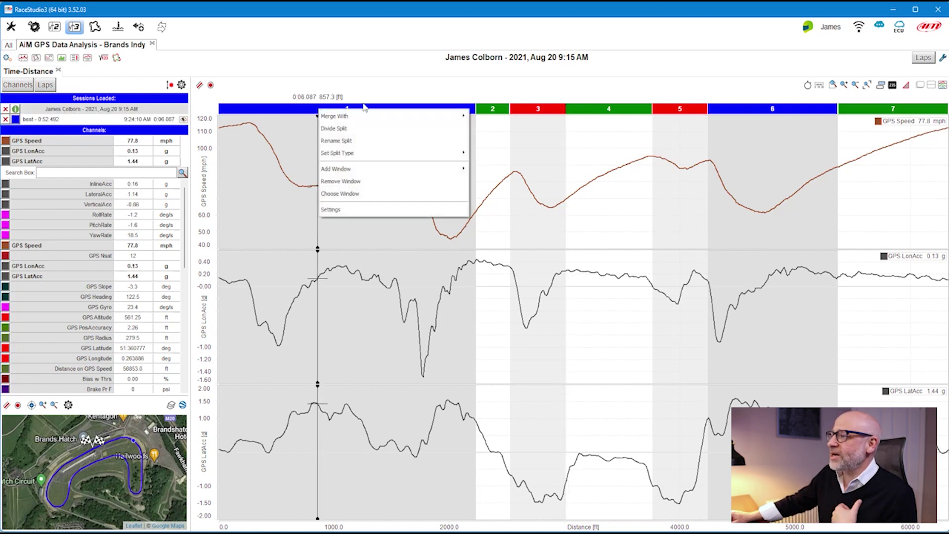
left_click(366, 127)
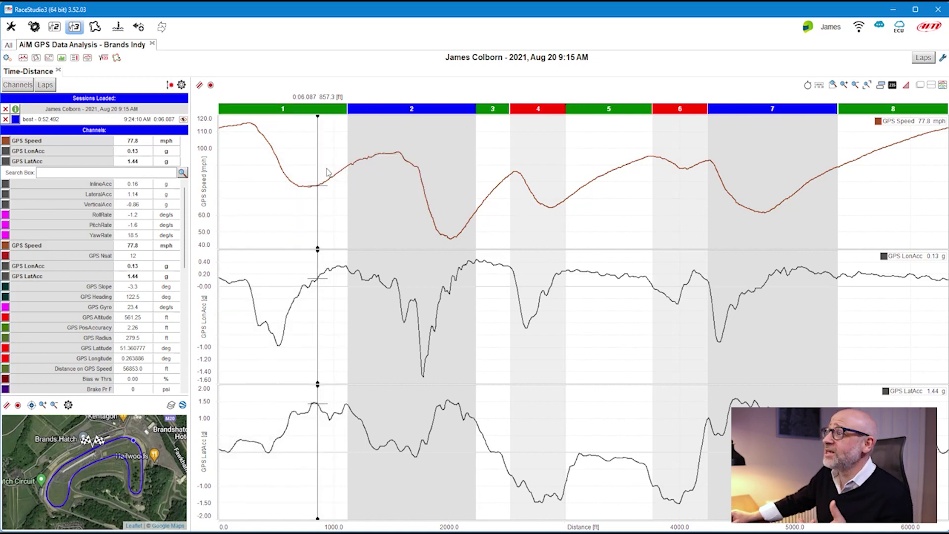
mouse_move(348, 109)
left_mouse_down()
mouse_move(250, 110)
mouse_move(319, 113)
left_mouse_up()
Step: Trace the first corner with the cursor, divide split 2 in two, and merge its first half with the previous split
left_click(255, 244)
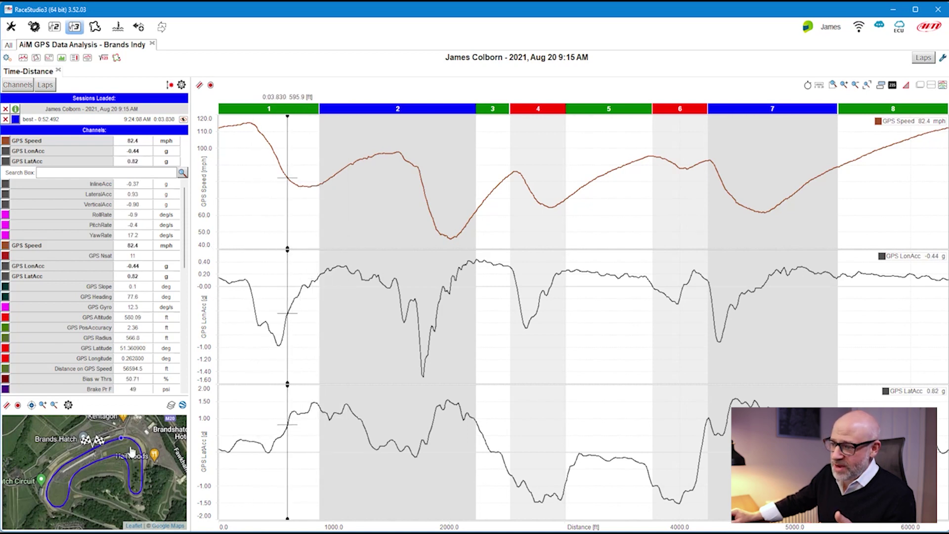
left_click_drag(243, 219, 335, 238)
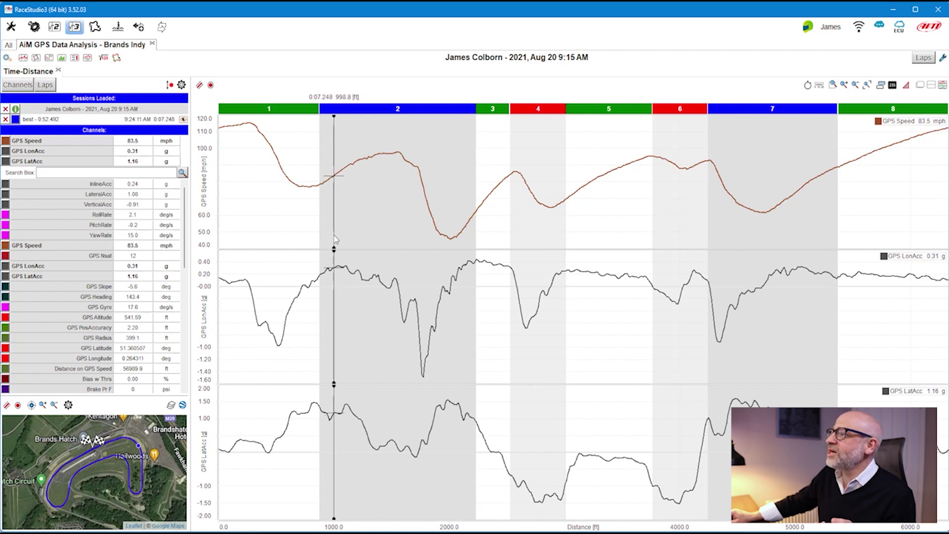
right_click(334, 111)
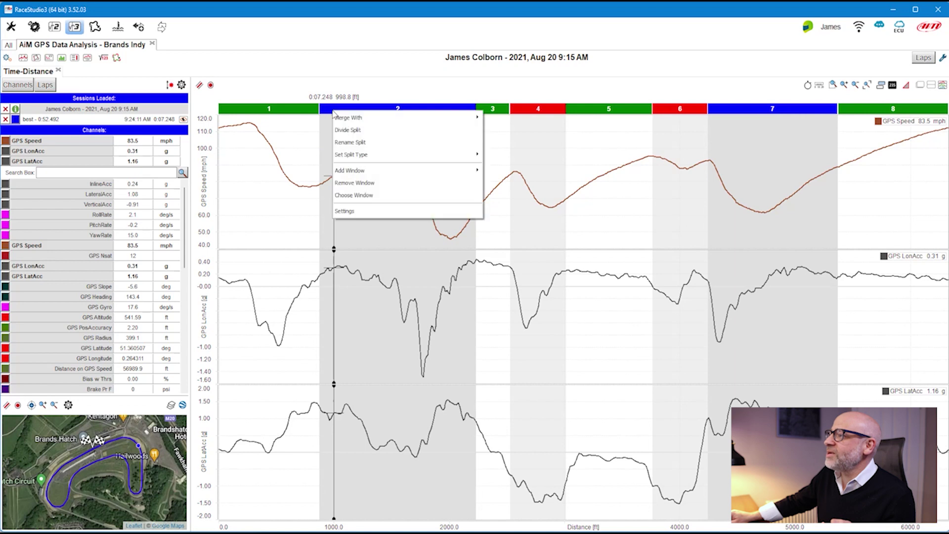
left_click(354, 130)
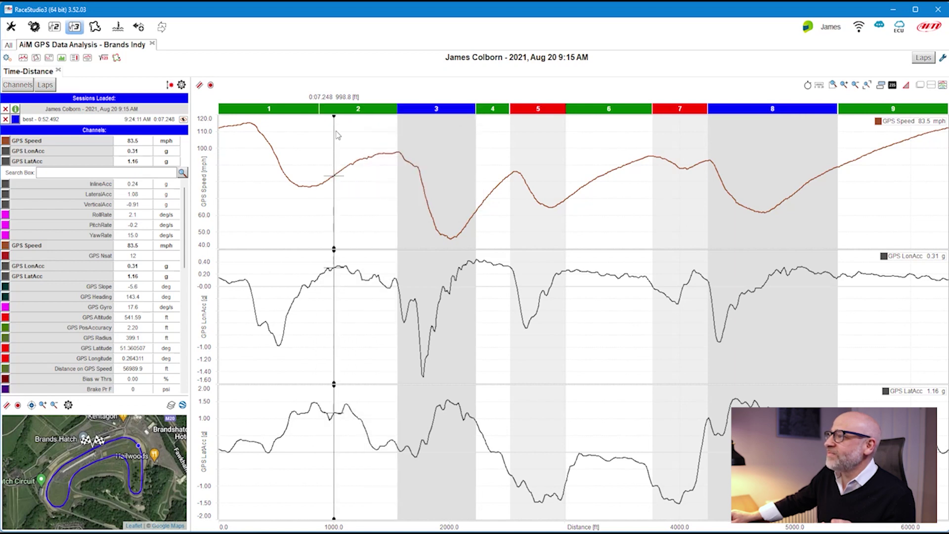
right_click(326, 109)
mouse_move(387, 119)
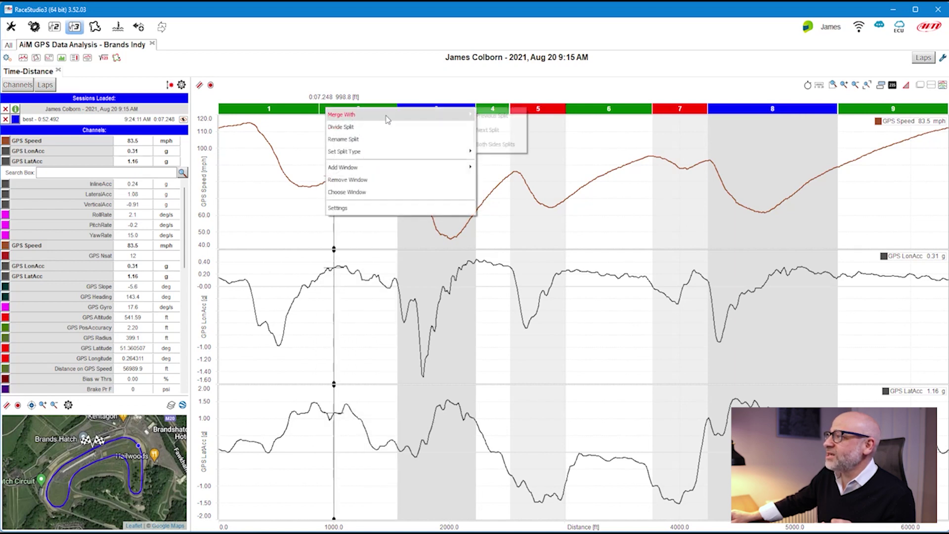
left_click(492, 115)
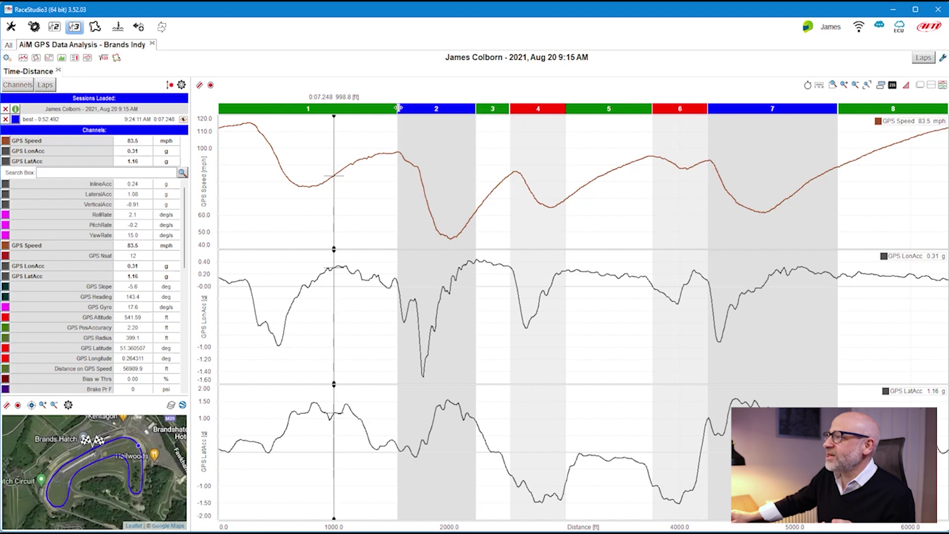
Step: Move the boundary between splits 1 and 2 back to the cursor at about 999 ft and set split 1's type to Corner 2
left_click_drag(398, 110, 334, 113)
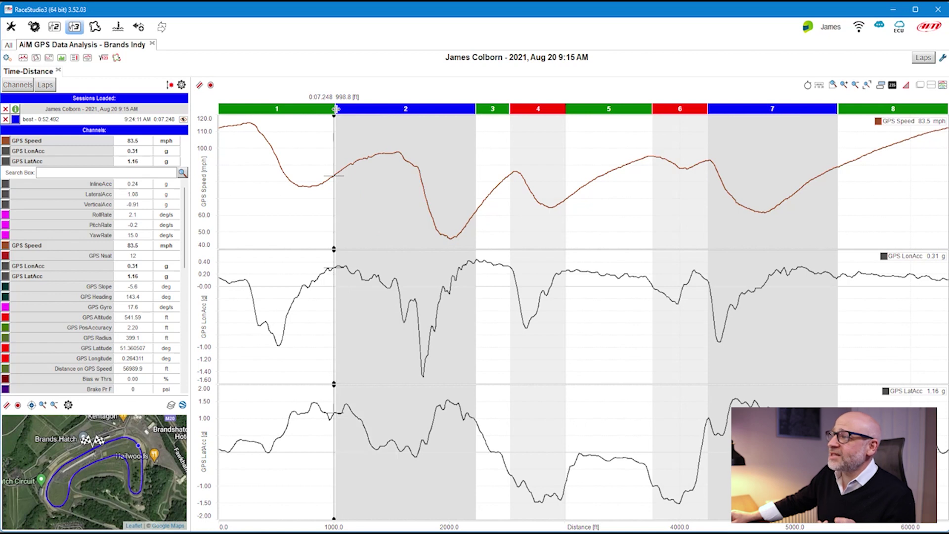
right_click(300, 113)
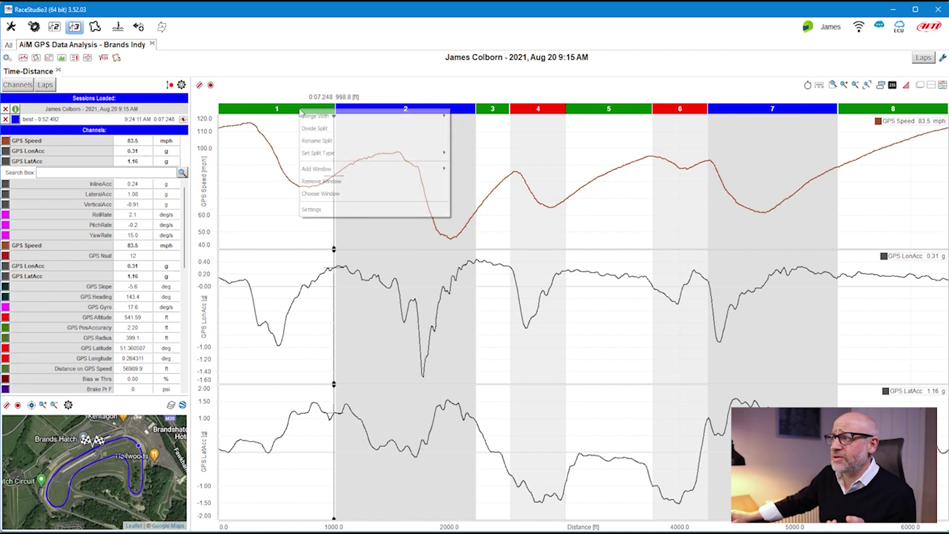
mouse_move(425, 153)
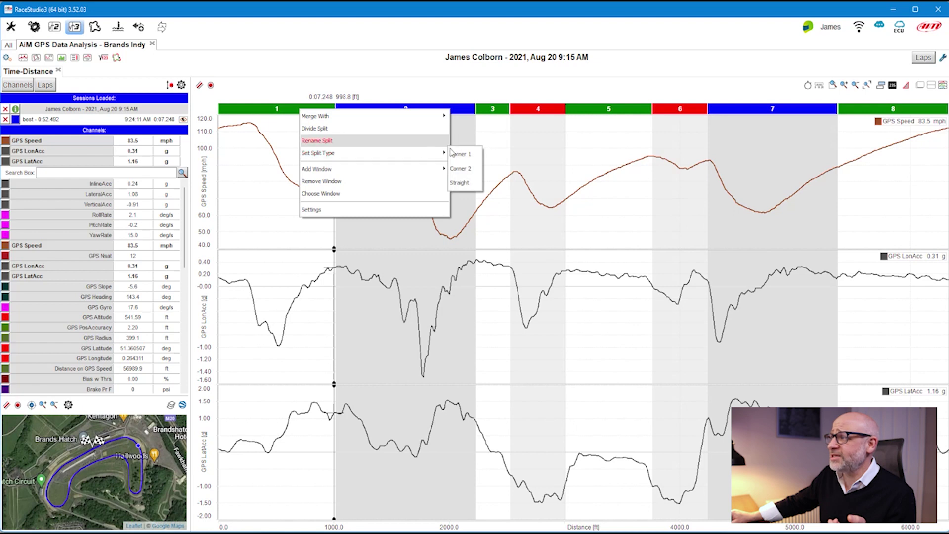
left_click(464, 168)
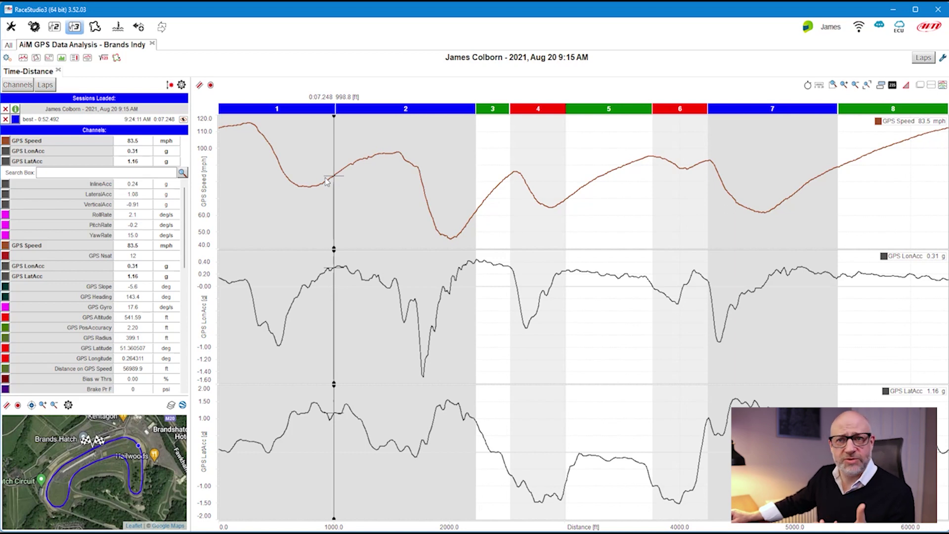
Step: Rename split 1 as PADDOCK
right_click(279, 113)
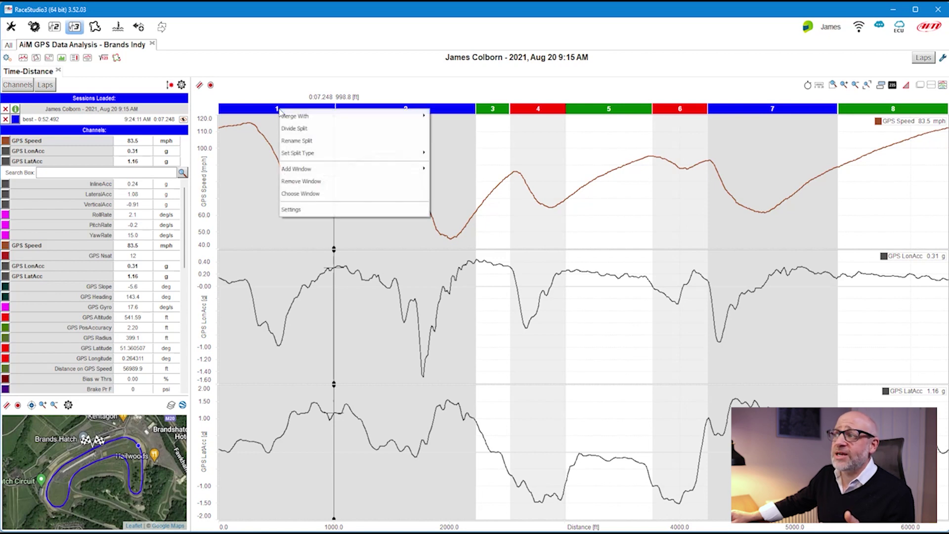
left_click(307, 141)
left_click(308, 140)
type("PADDOCK")
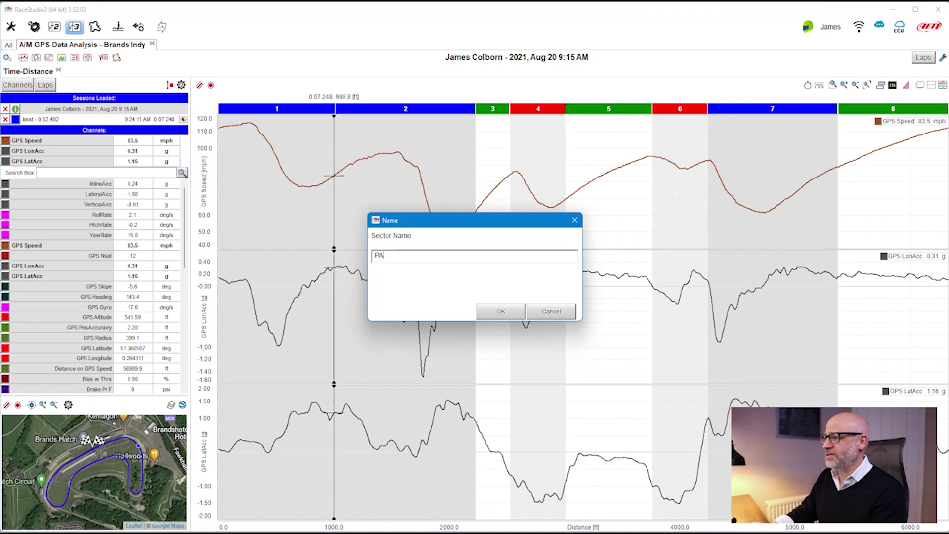
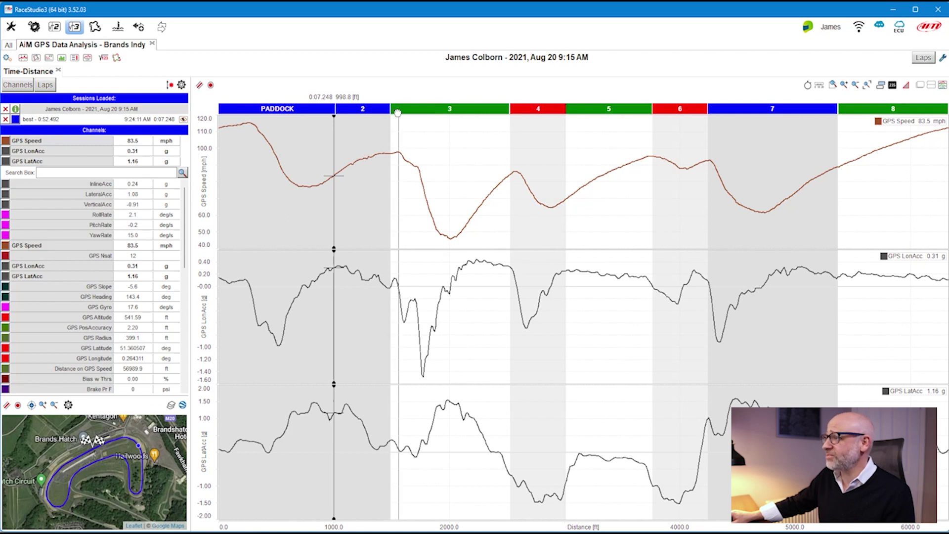
Step: Adjust the boundary between splits 2 and 3 to about 1,540 ft and set split 2's type to Straight
left_click(395, 112)
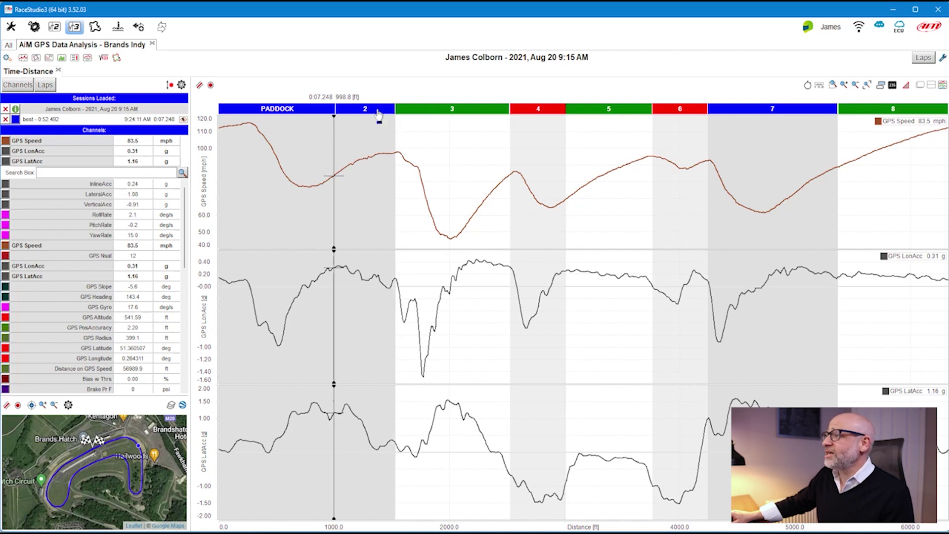
right_click(380, 114)
mouse_move(403, 153)
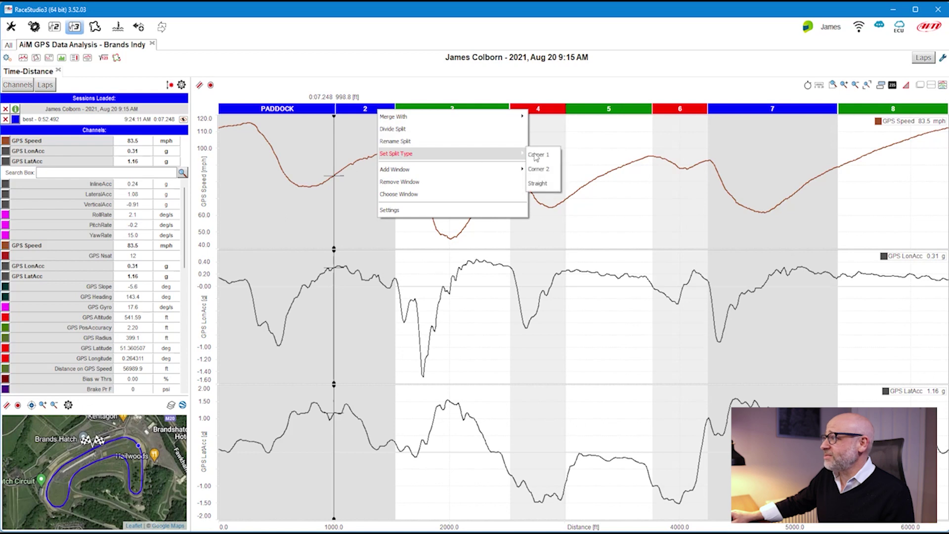
left_click(537, 183)
Step: Rename split 2 as STRAIGHT 1
right_click(370, 113)
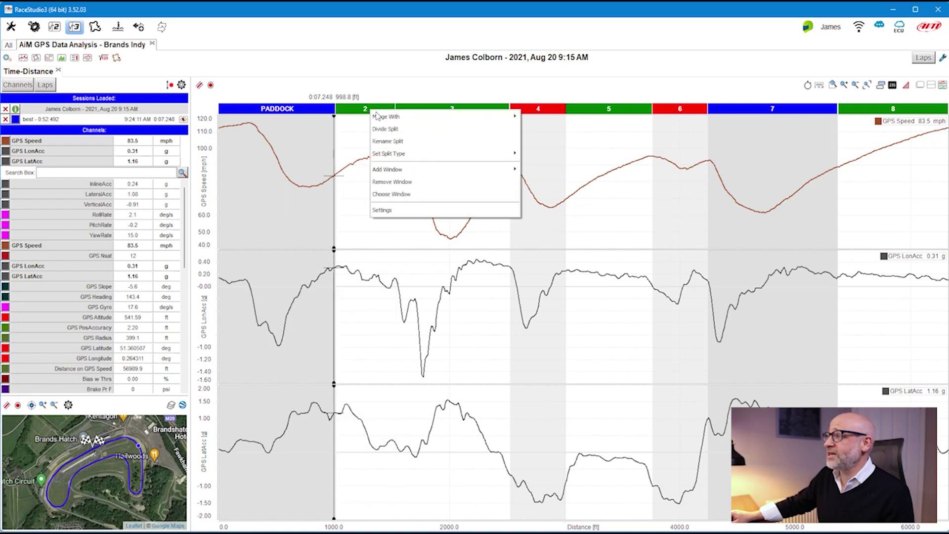
left_click(400, 141)
type("S")
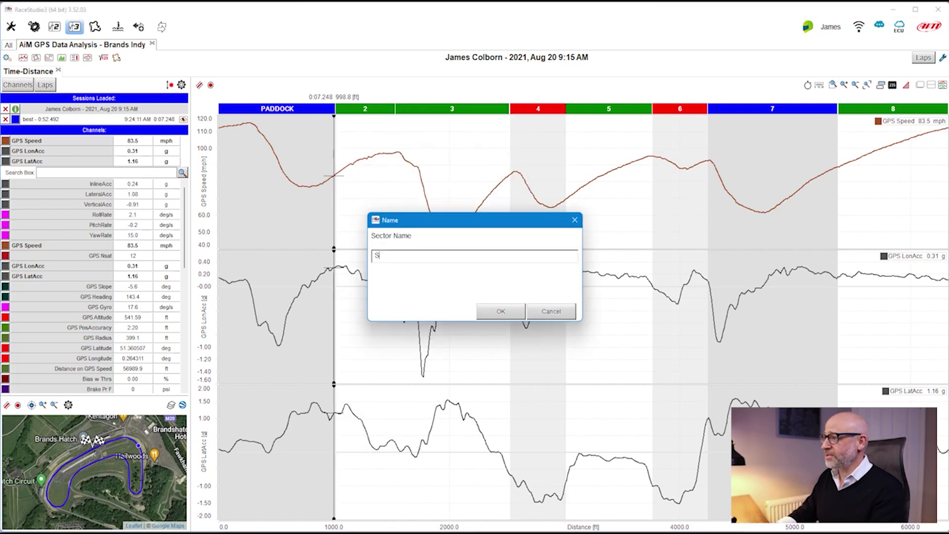
type("TRAIGHT 1")
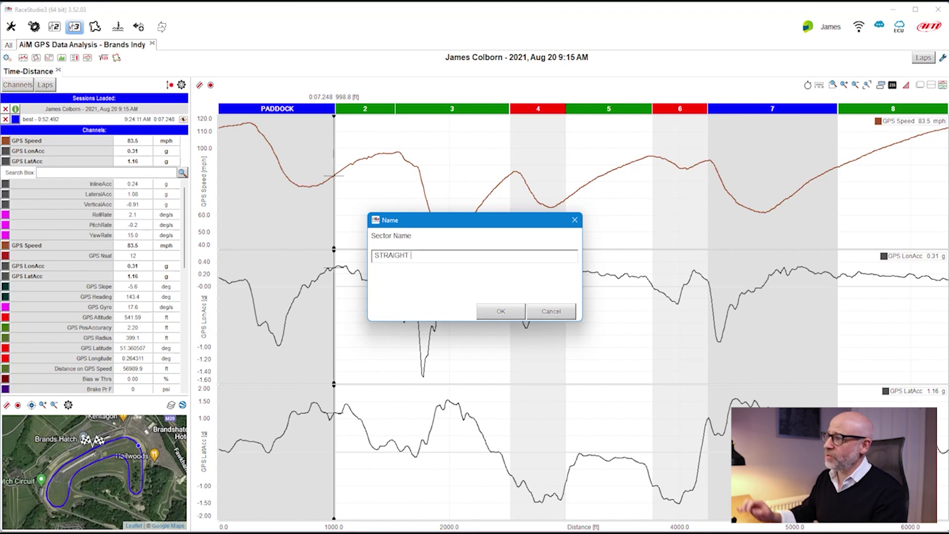
left_click(500, 311)
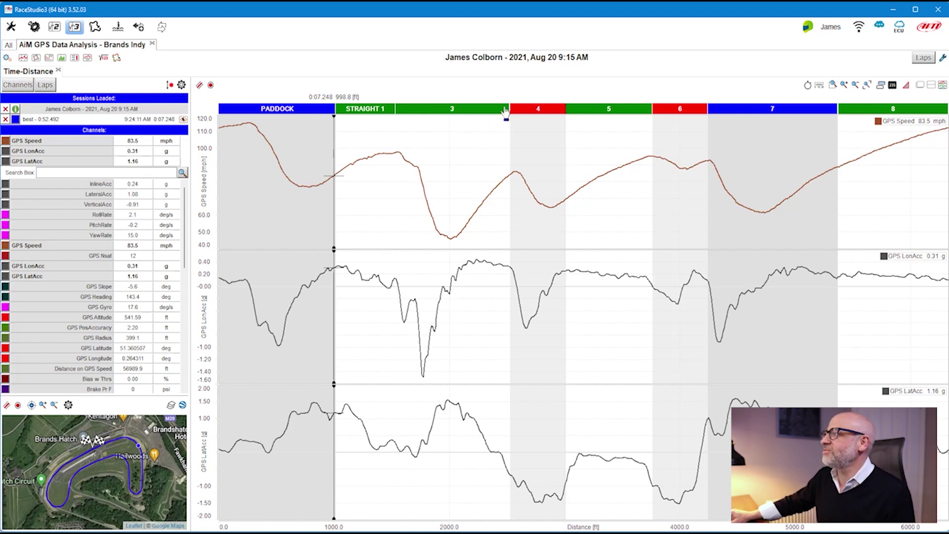
Step: Move the boundary between splits 3 and 4 back to about 2,240 ft and set split 3's type to Corner 2
left_click_drag(508, 110, 477, 114)
right_click(456, 112)
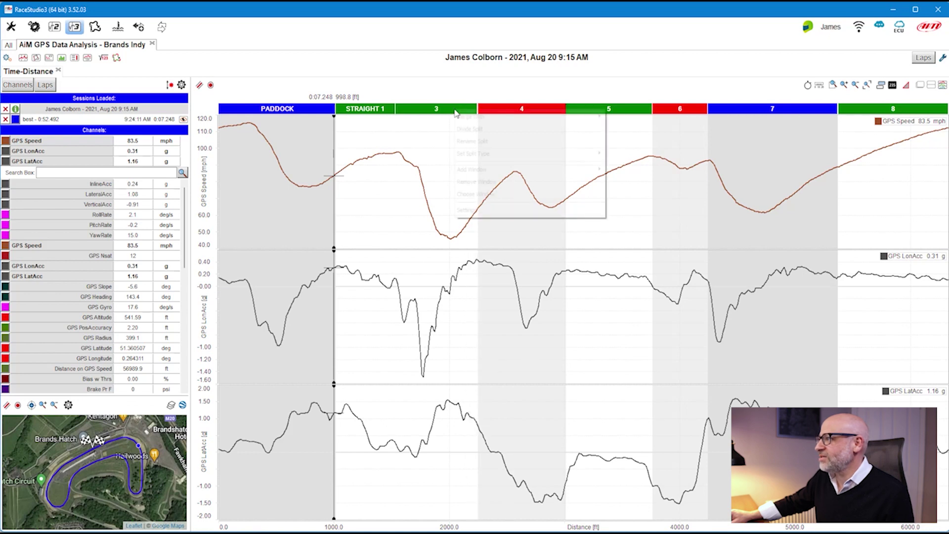
mouse_move(519, 155)
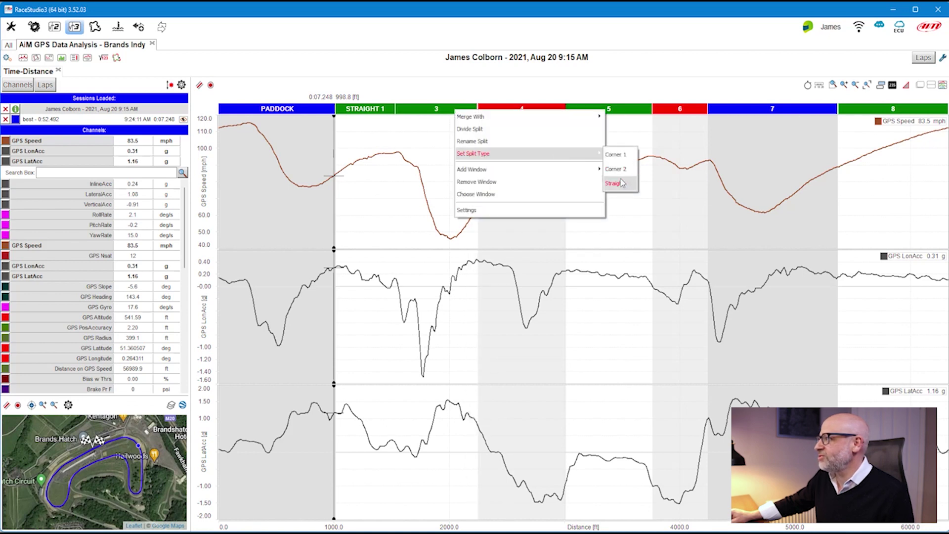
left_click(619, 170)
Step: Rename split 3 as DRUIDS
right_click(442, 108)
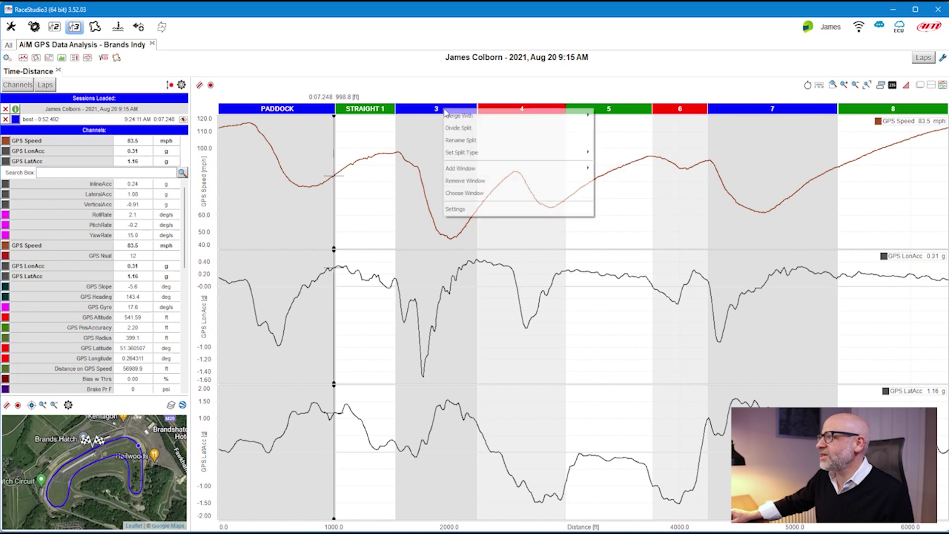
left_click(483, 142)
type("DTU")
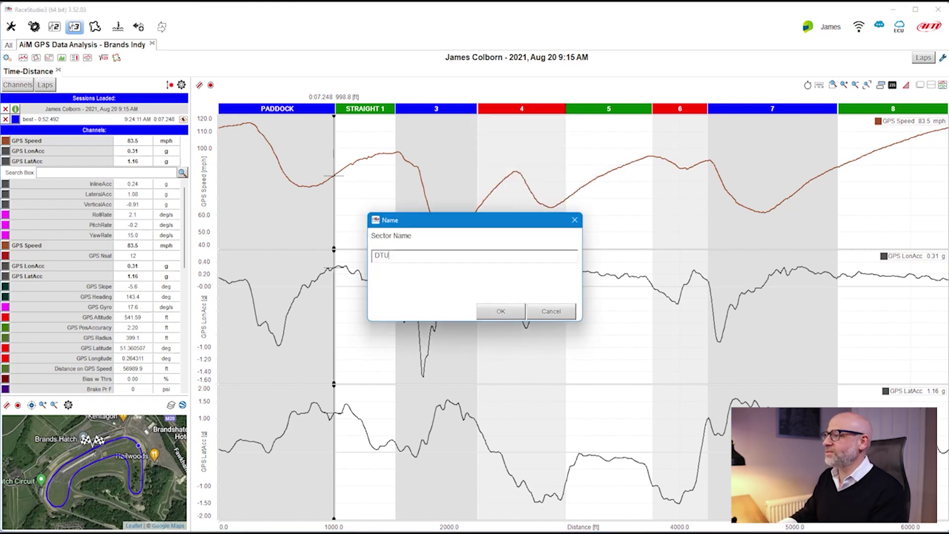
type("IDS")
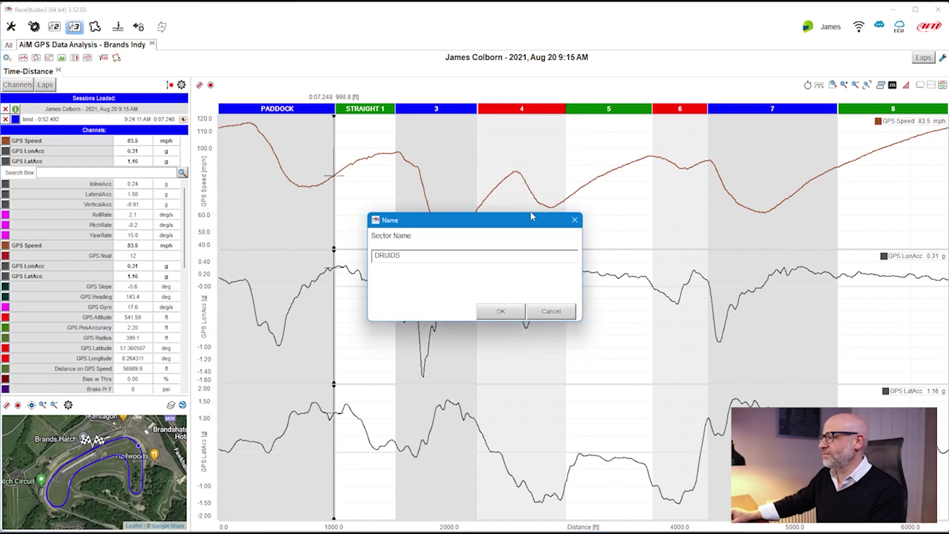
left_click(504, 310)
Step: Rename split 4 as GRAHAM
right_click(527, 114)
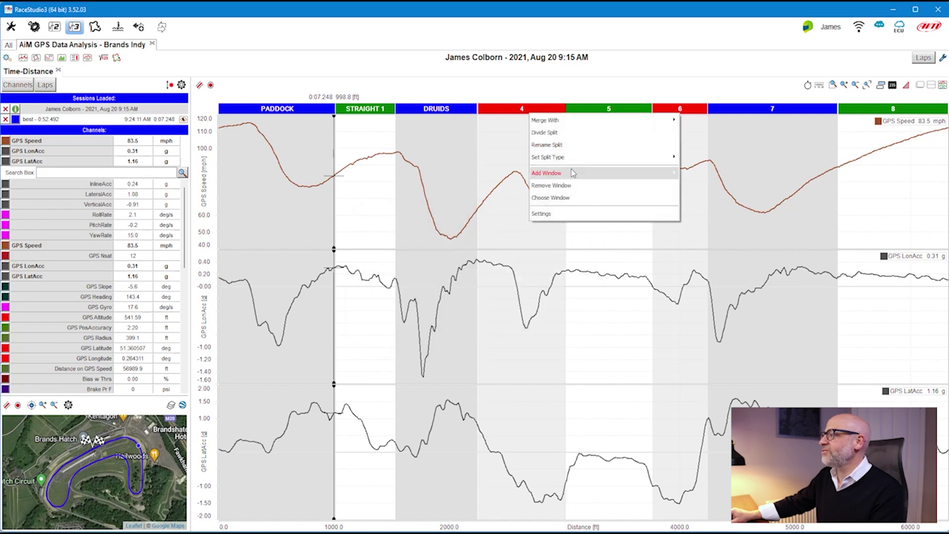
left_click(571, 150)
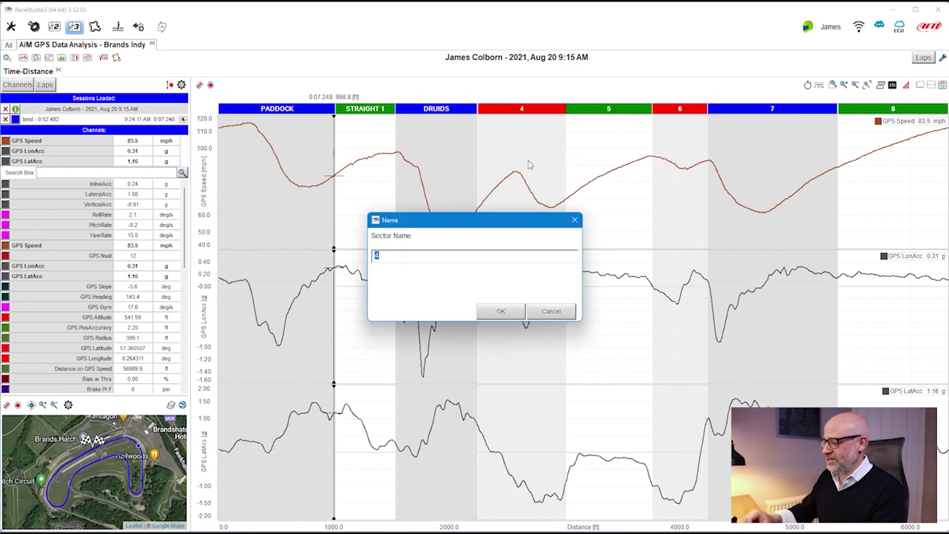
type("GRAHAM")
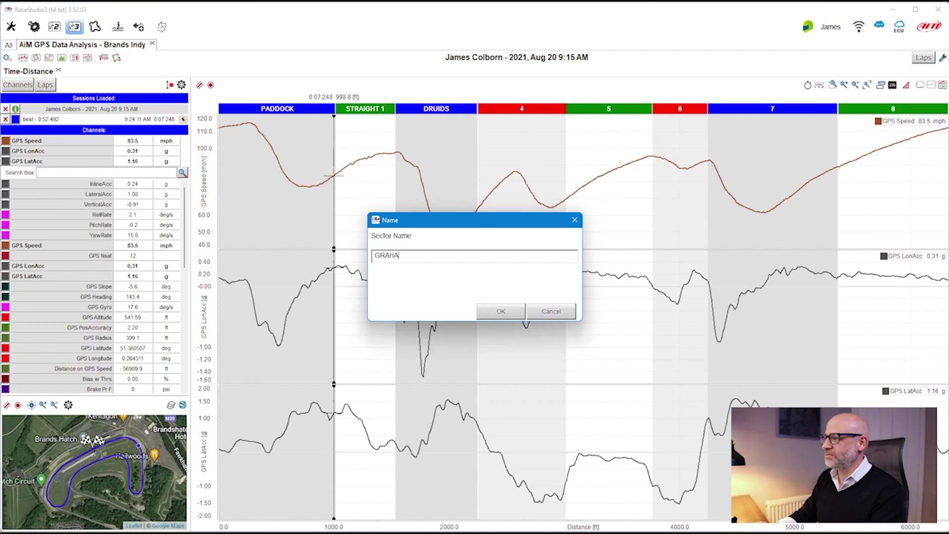
left_click(501, 312)
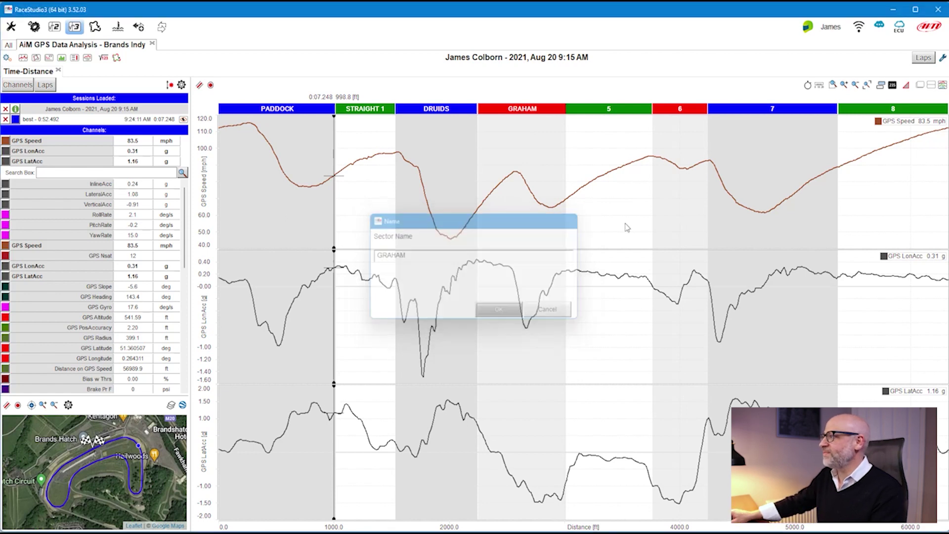
Step: Rename split 5 as STRAIGHT 2
right_click(621, 116)
left_click(637, 144)
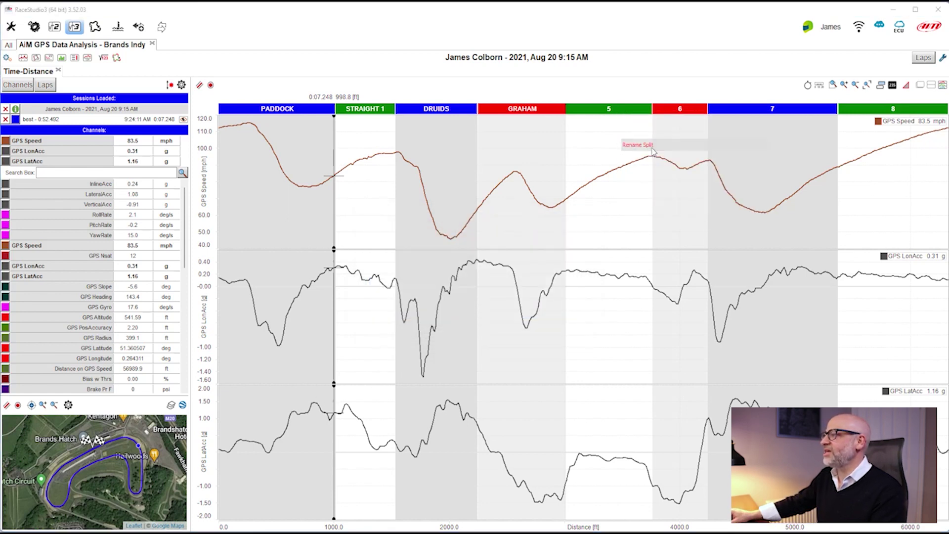
type("ST")
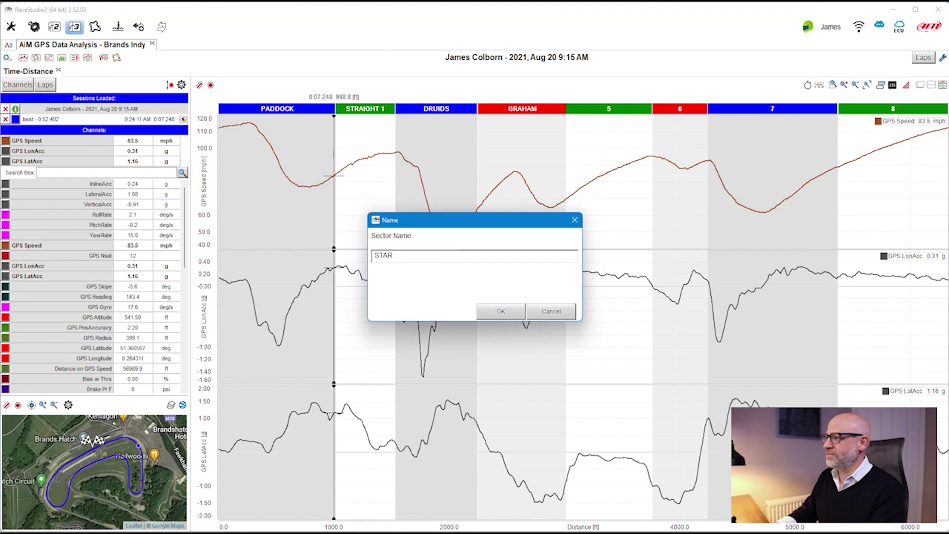
type("RAIGHT 2")
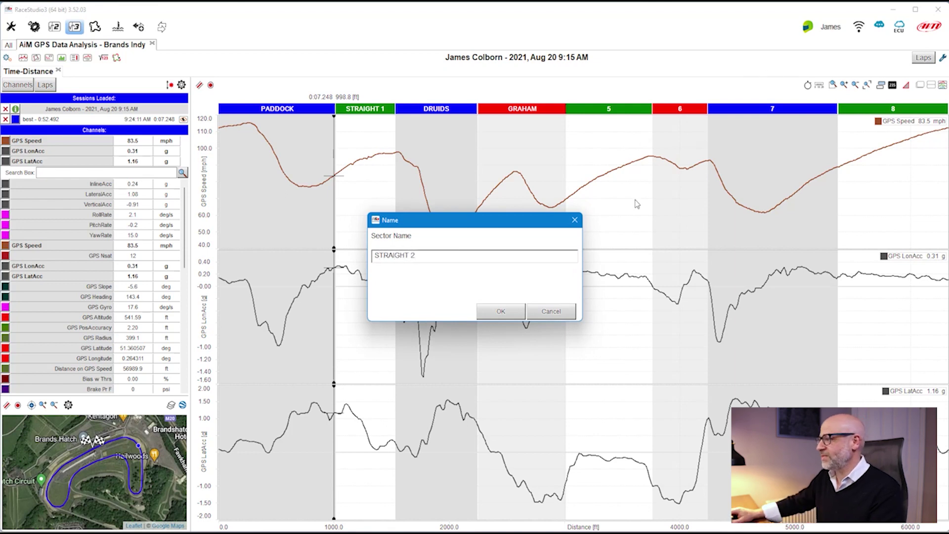
left_click(519, 307)
Step: Rename split 6 as SURTEES
right_click(676, 109)
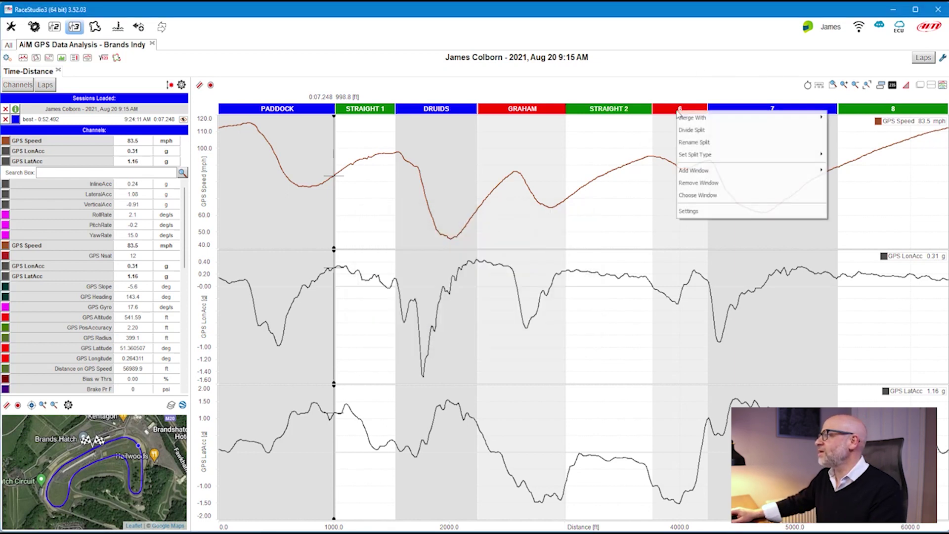
left_click(705, 142)
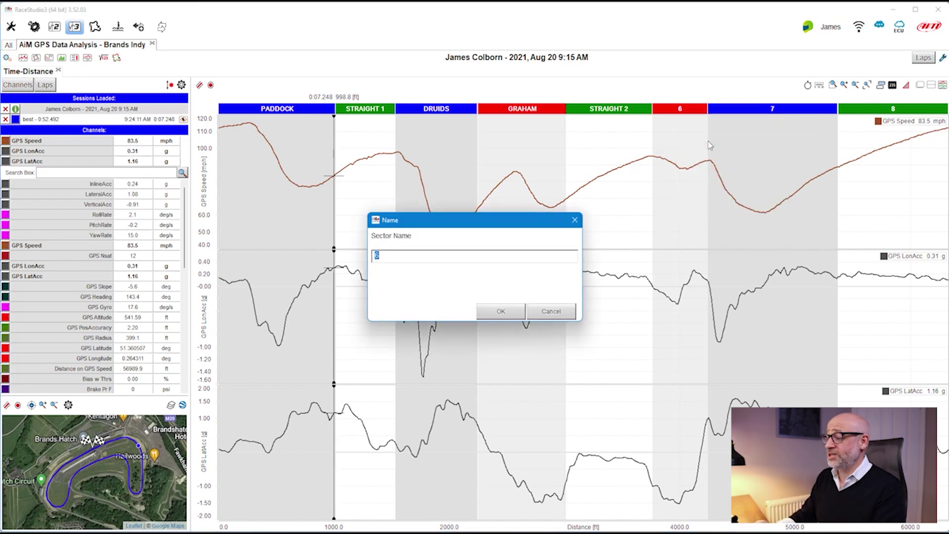
type("SURTEES")
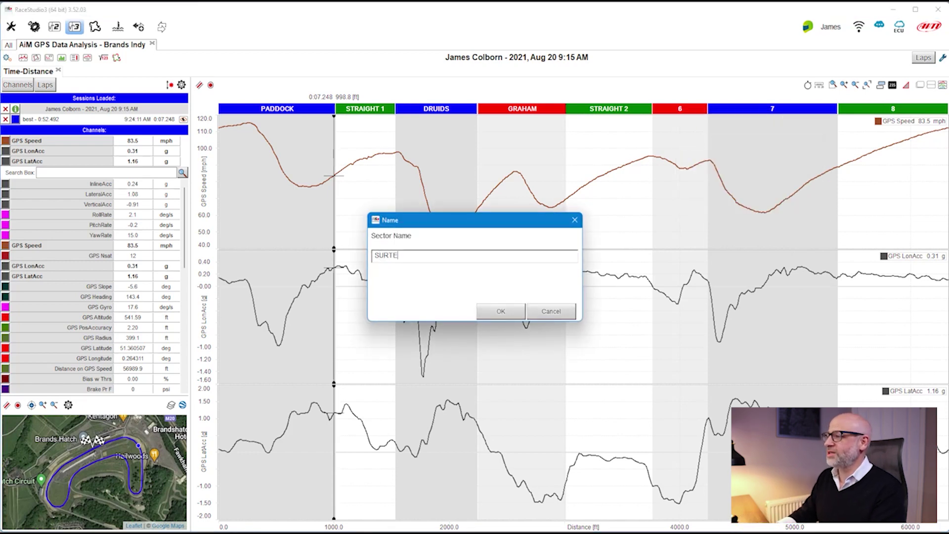
left_click(495, 312)
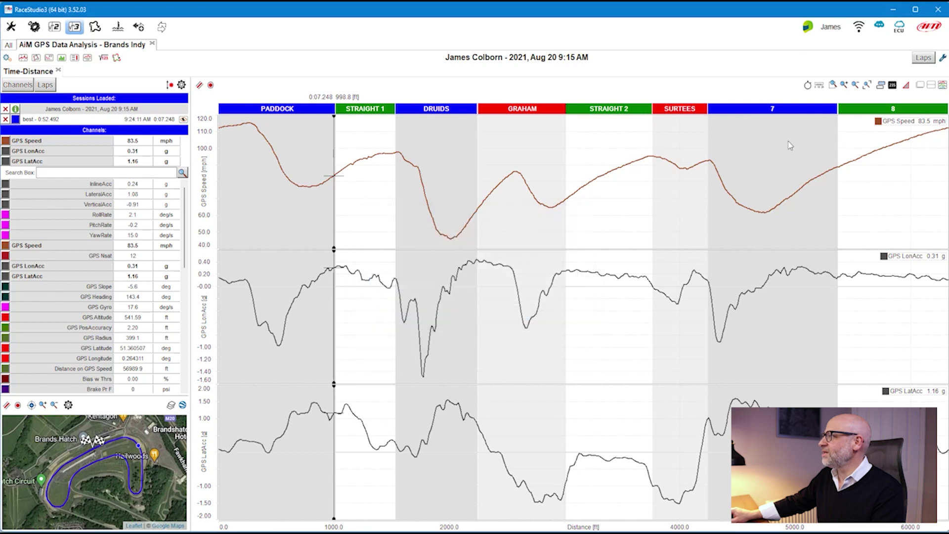
Step: Rename split 7 as CLEARWAYS
right_click(785, 110)
left_click(801, 140)
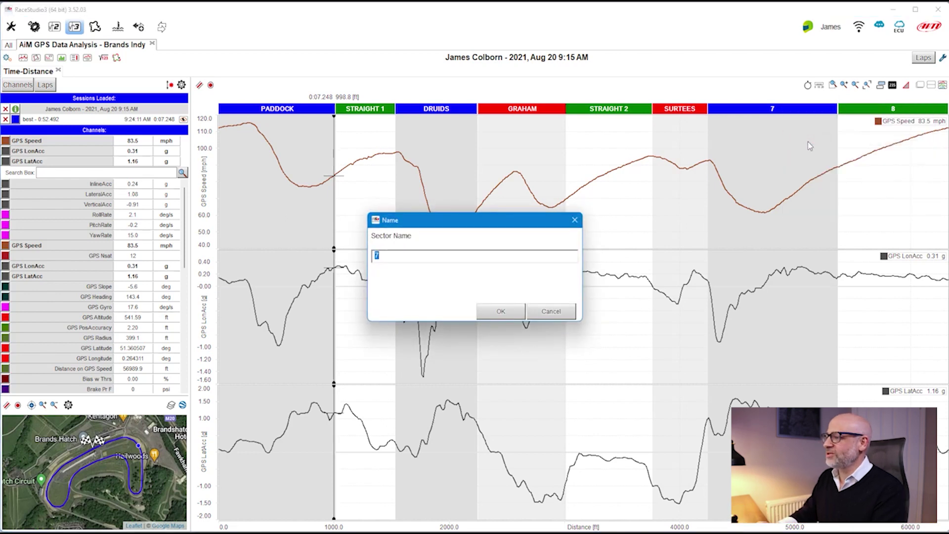
type("C")
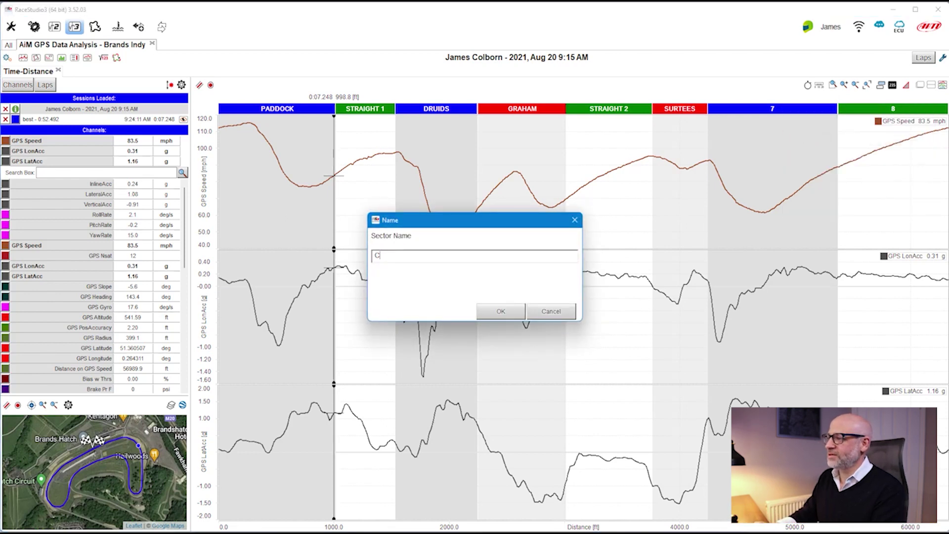
type("LEARWAYS")
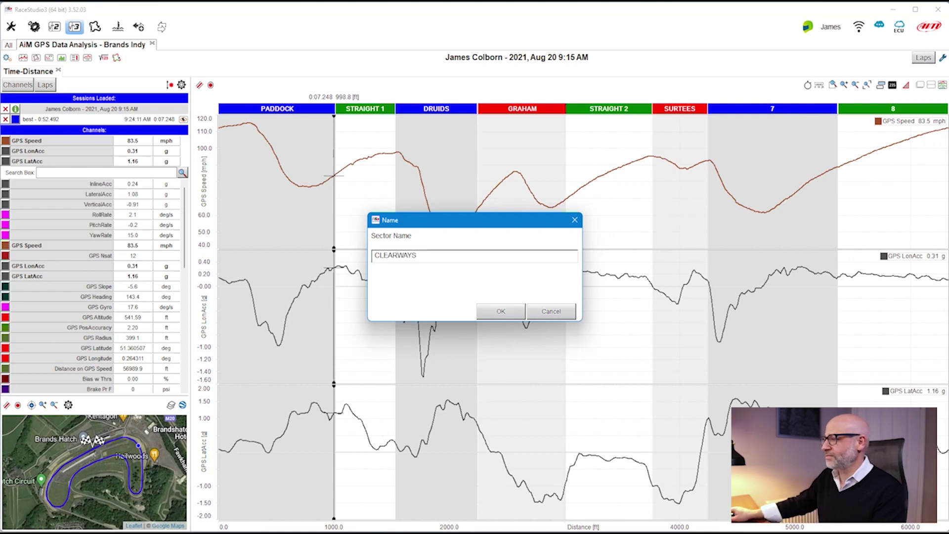
key("Return")
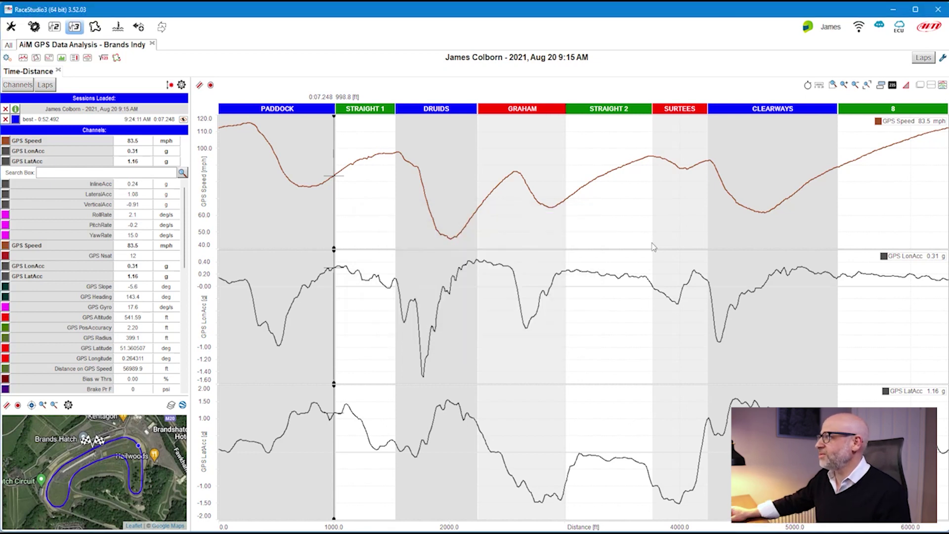
Step: Rename split 8 as STRAIGHT 3
right_click(908, 111)
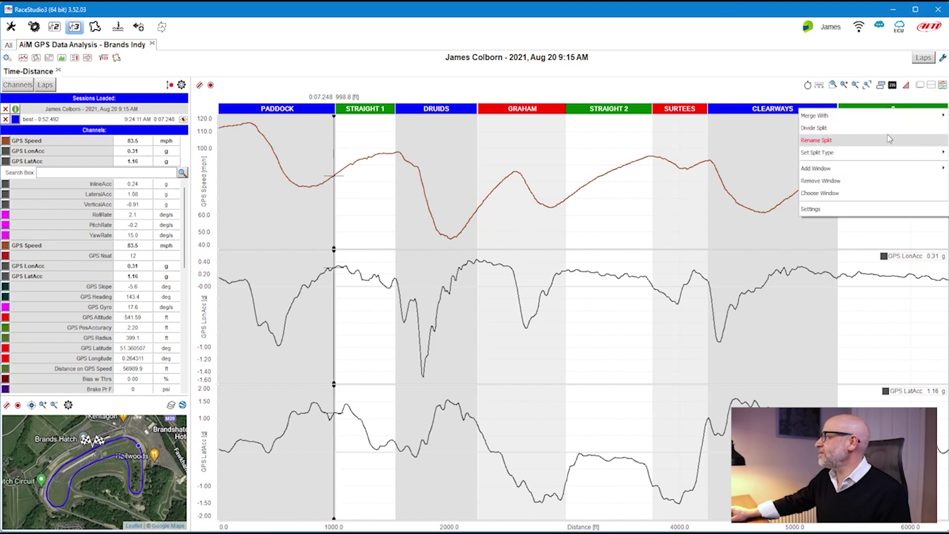
left_click(890, 139)
type("STR")
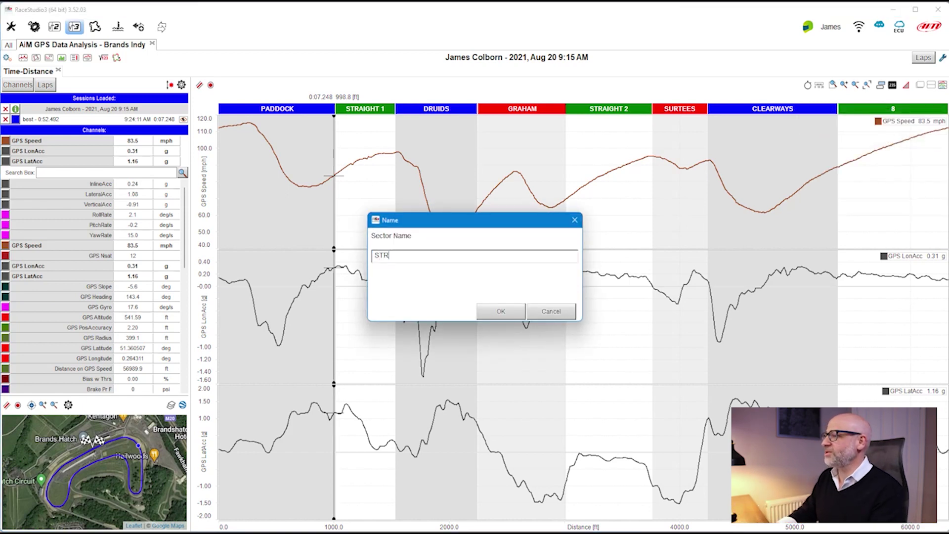
type("AIGHT 3")
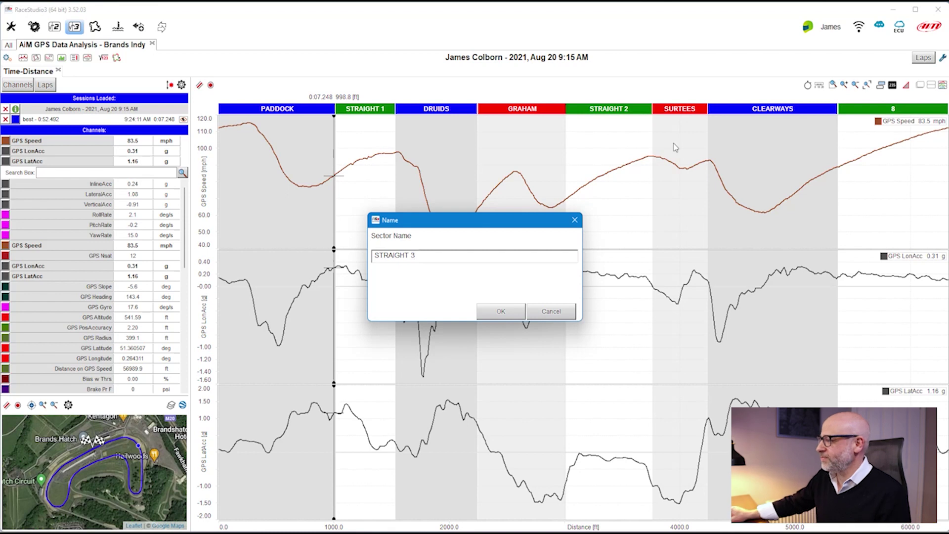
left_click(499, 313)
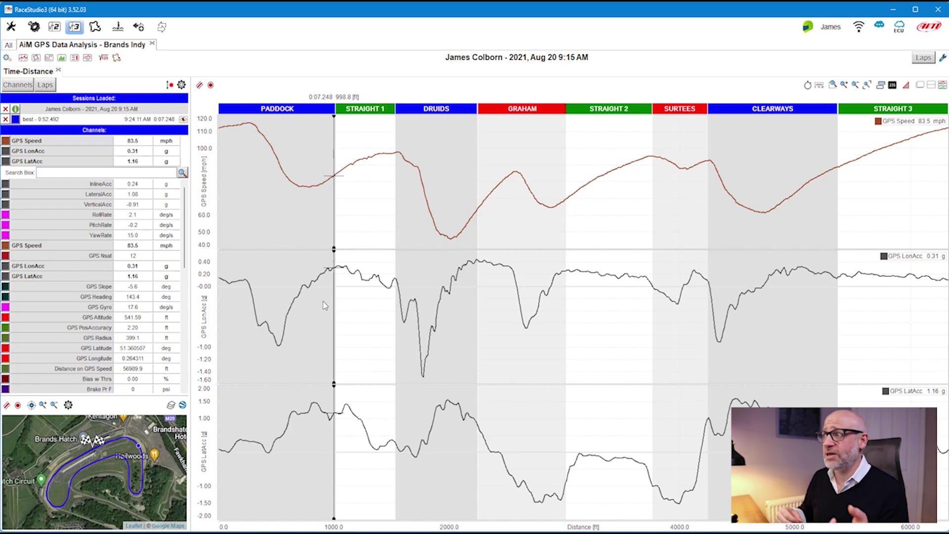
Step: Overlay laps 8 and 12 with the best lap and make the best lap the reference for the time comparison
left_click(924, 63)
left_click(922, 100)
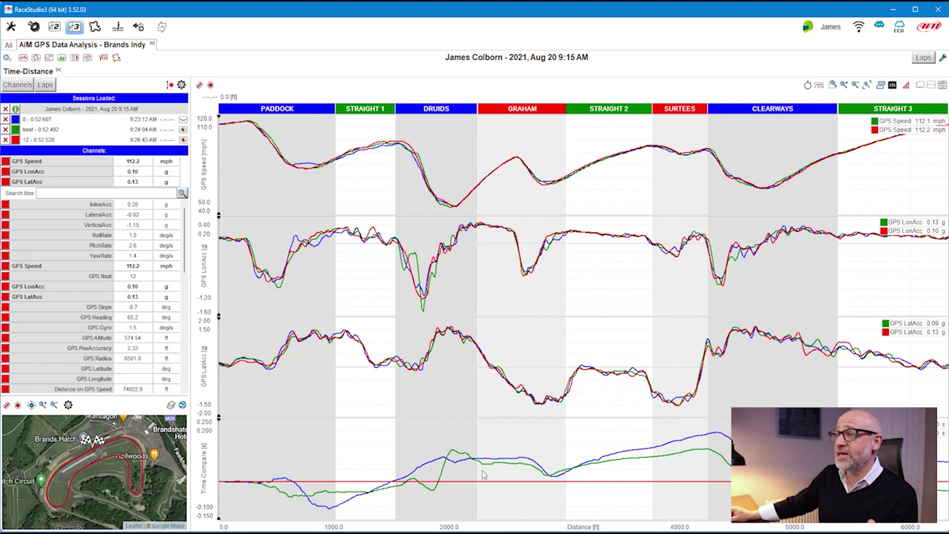
left_click(184, 130)
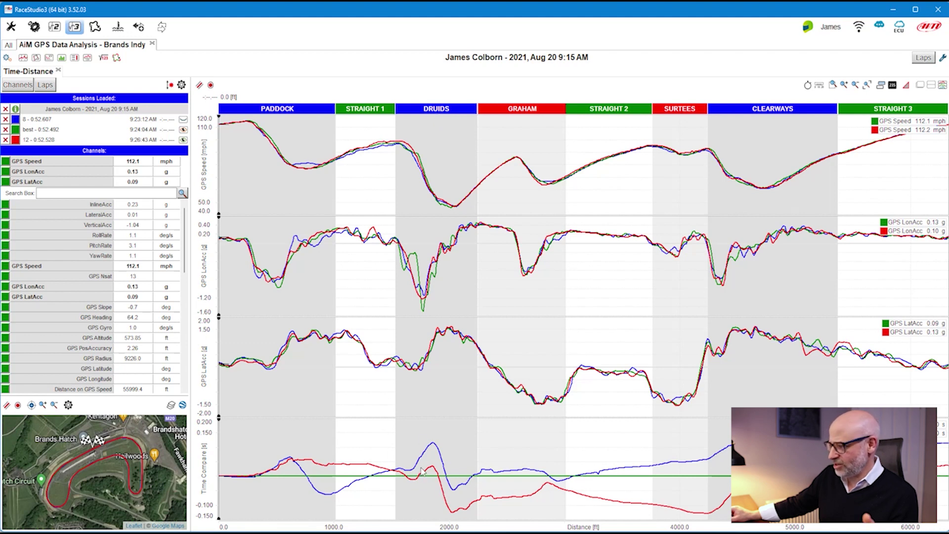
Step: Zoom the graphs to the DRUIDS split to compare the laps there, and return to the full-lap view
left_click(433, 113)
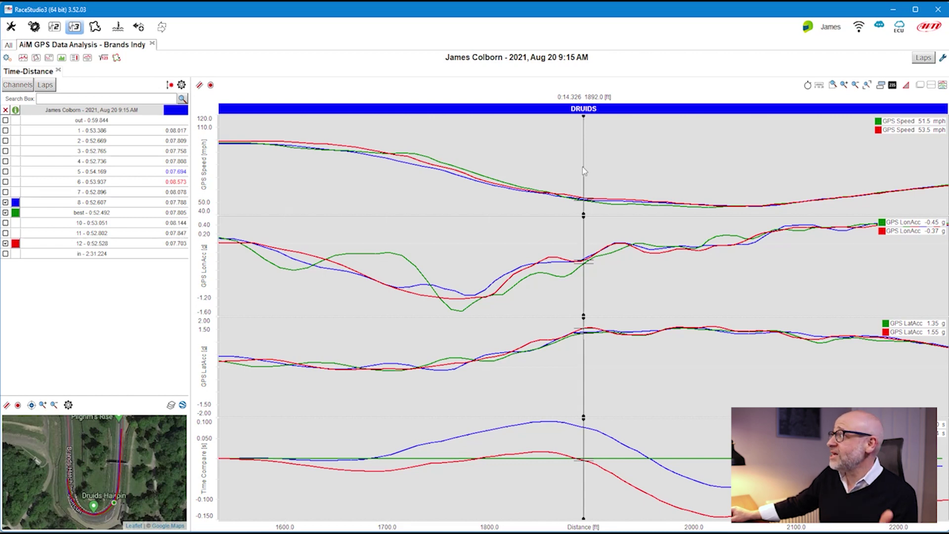
left_click(867, 84)
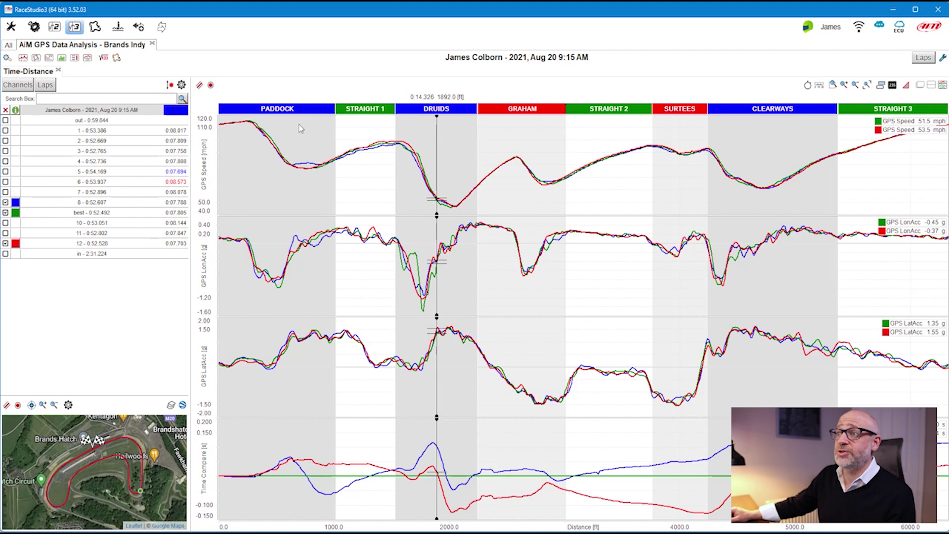
Step: Open the Split Times Report to view every lap's times for the named splits
left_click(75, 58)
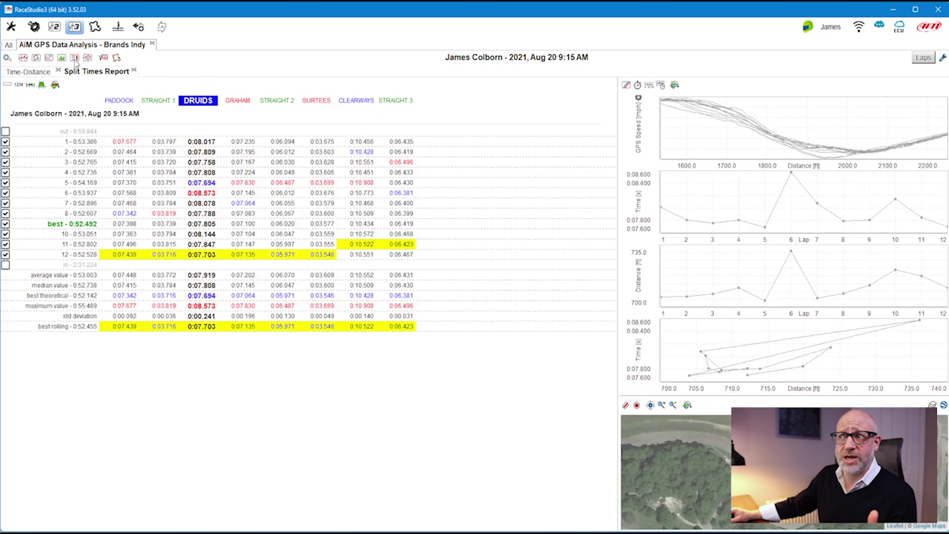
left_click(48, 72)
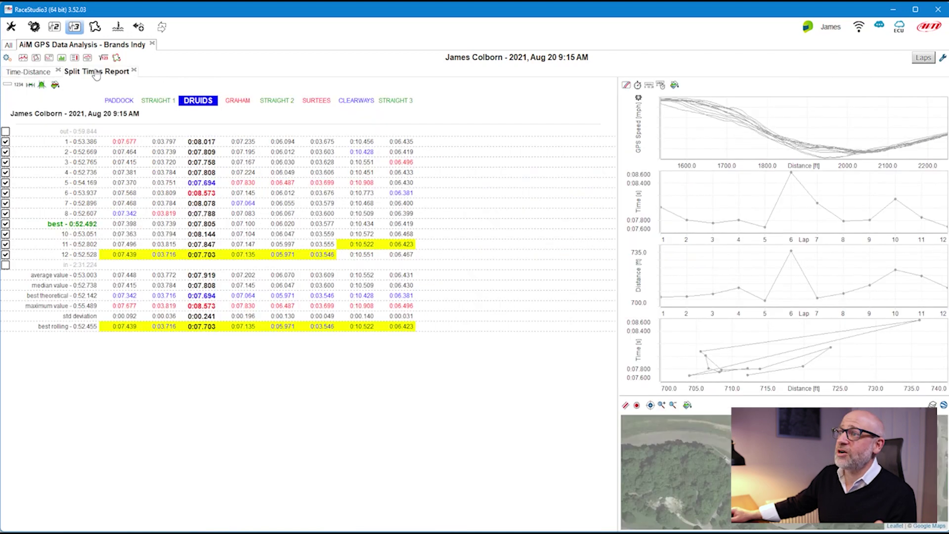
left_click(97, 72)
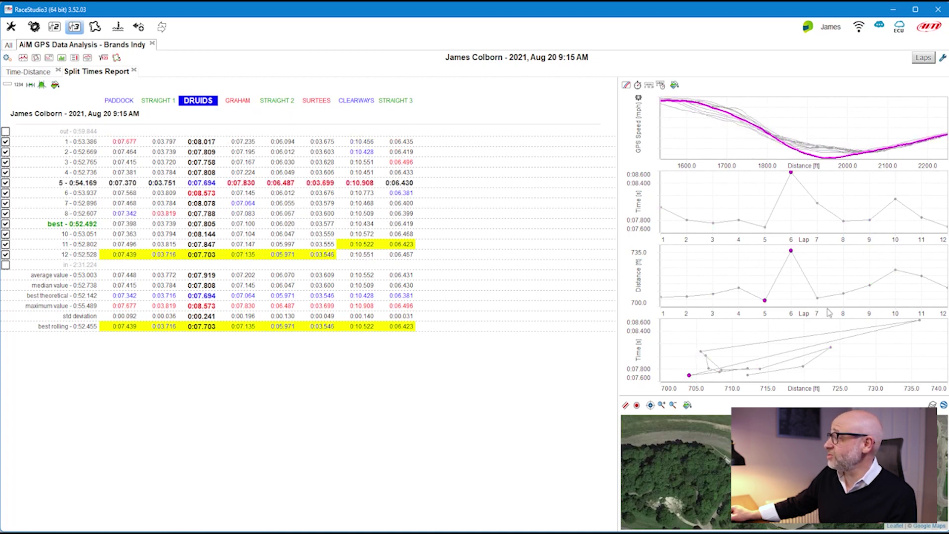
Step: Step through the laps in the split report up to lap 1, comparing their DRUIDS speed traces and times
key("Up")
key("Up")
key("Up")
key("Up")
key("Up")
key("Up")
key("Up")
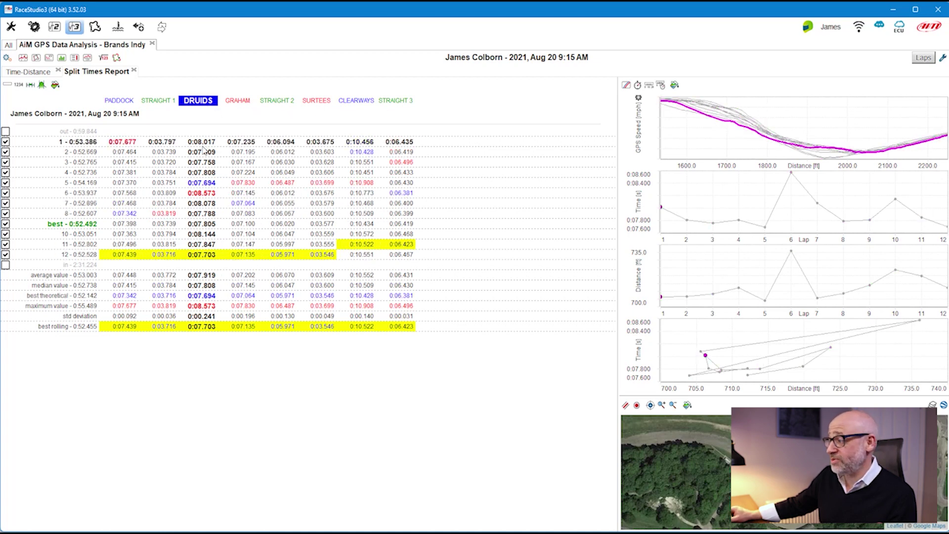